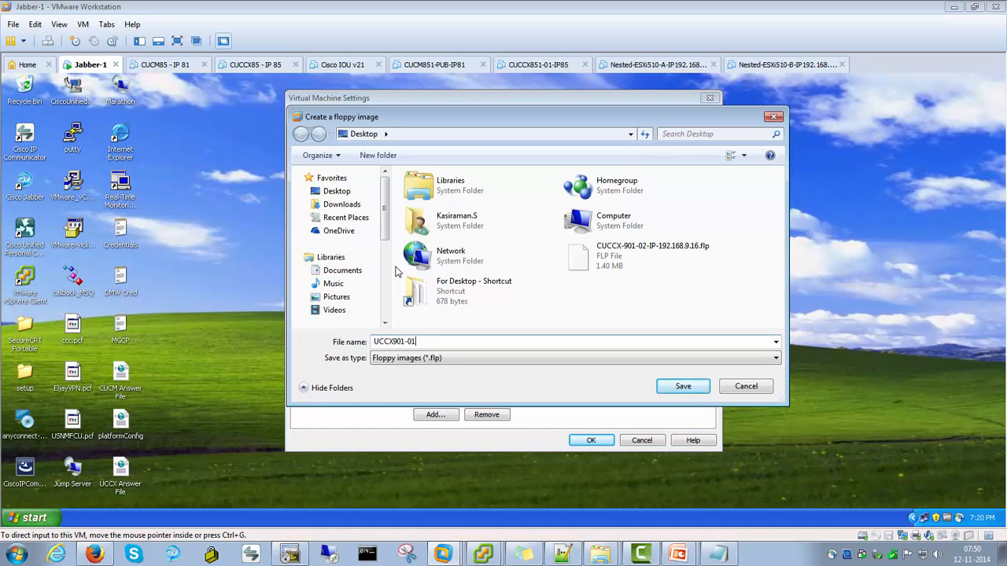
Save the new floppy image as UCCX901-01 on the desktop and confirm the virtual machine settings
key(ctrl+a)
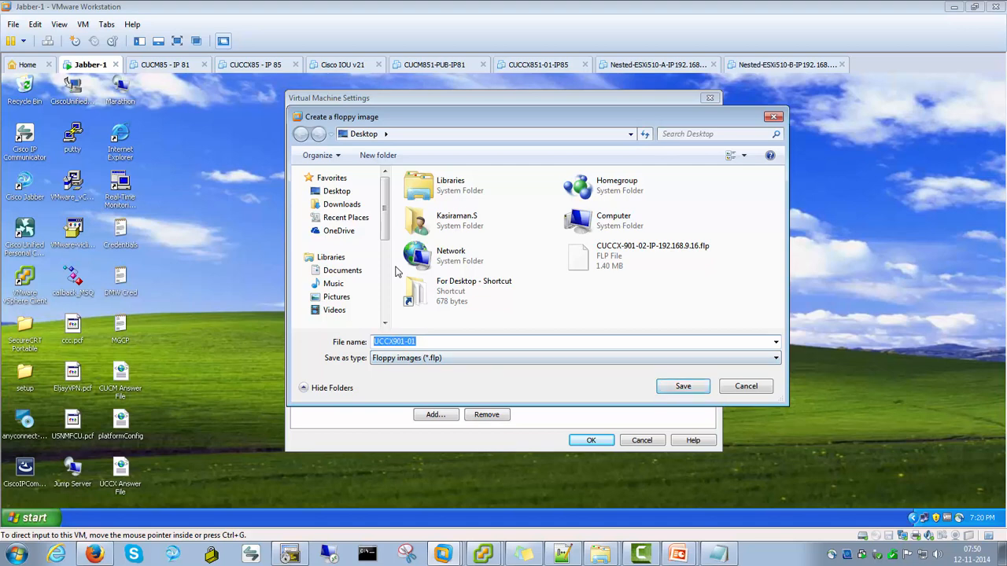
key(Return)
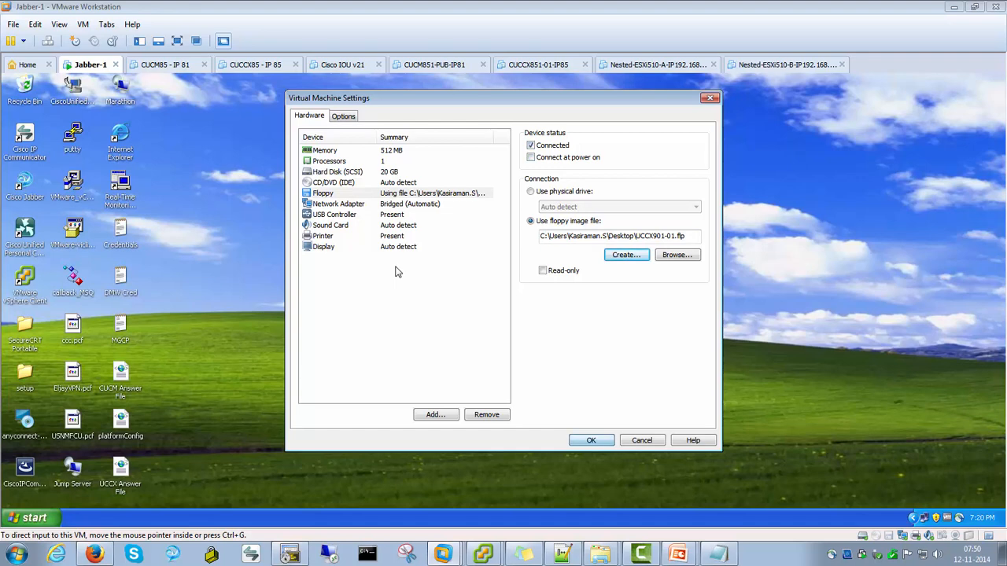
key(Return)
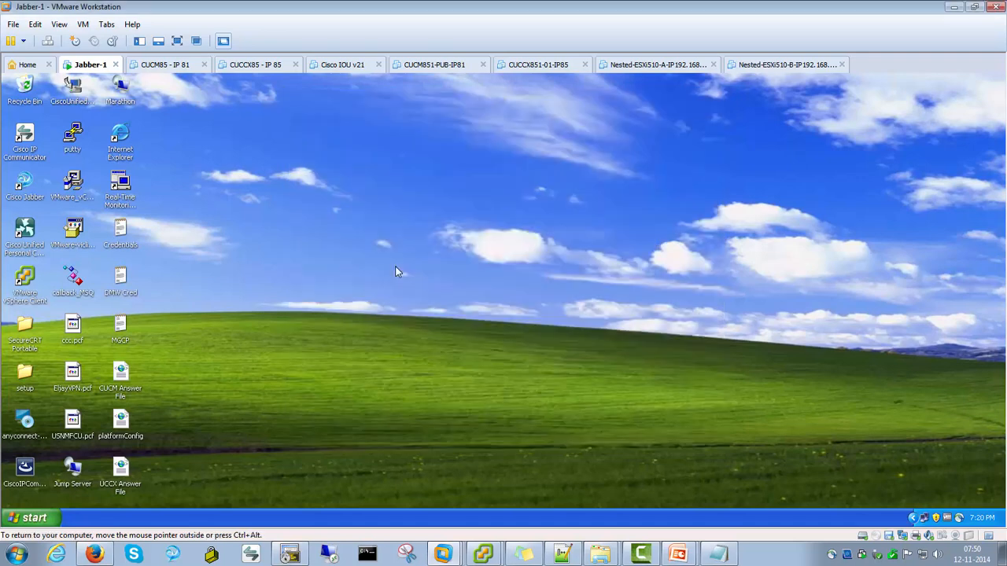
Open My Computer in the virtual machine and open the 3½ Floppy (A:) drive
click(33, 517)
click(179, 312)
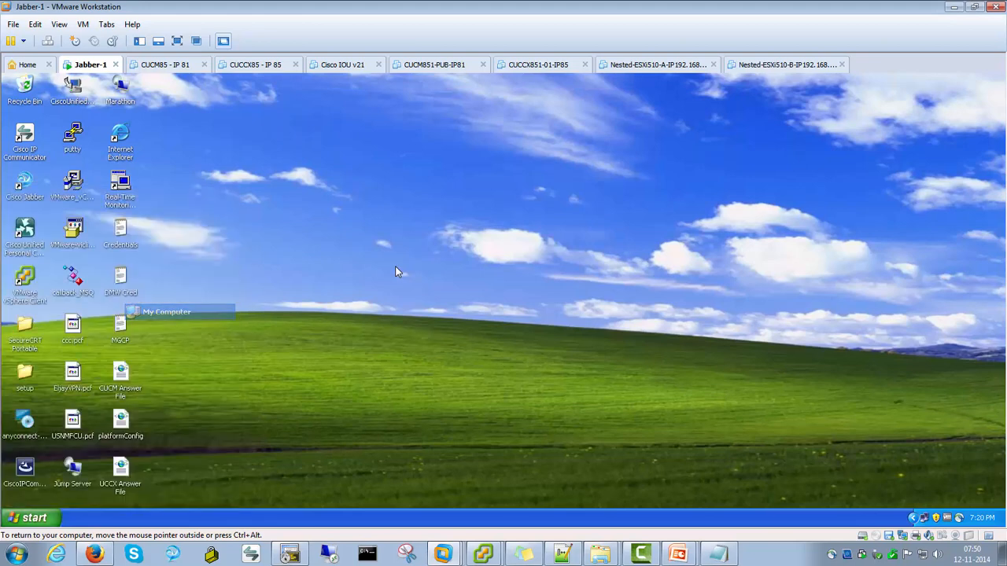
key(Down)
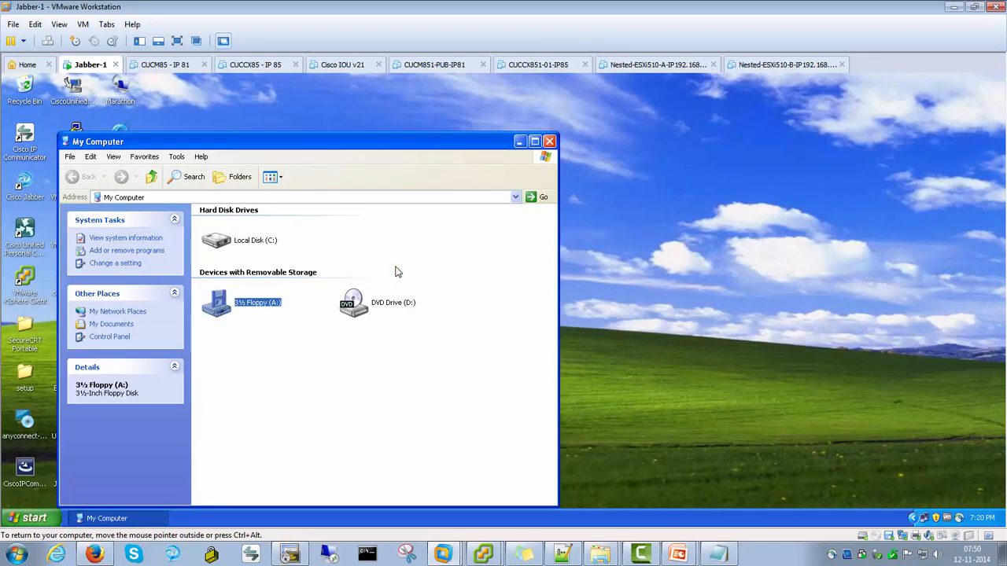
key(Return)
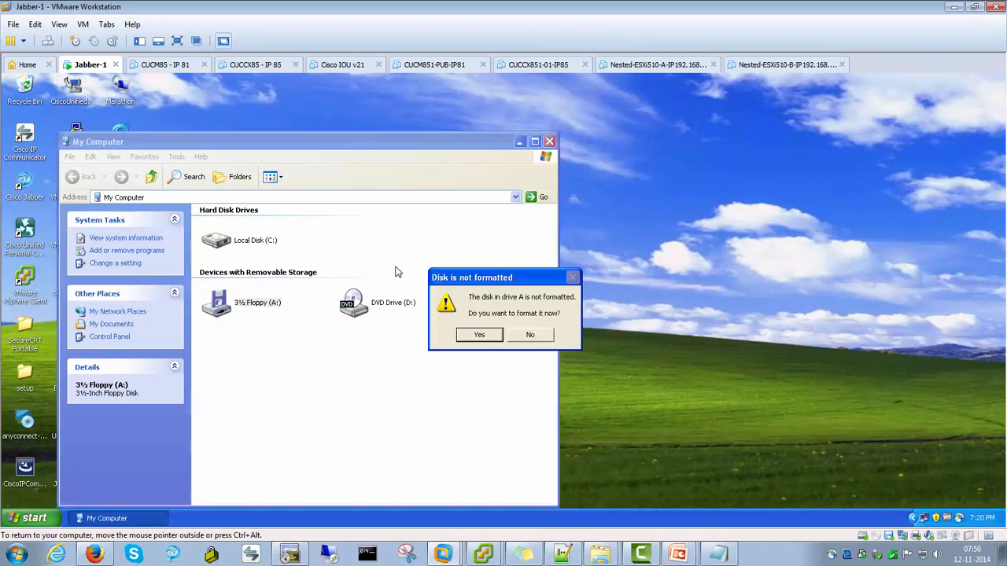
Format the floppy disk with Quick Format enabled and open the empty A: drive
key(Return)
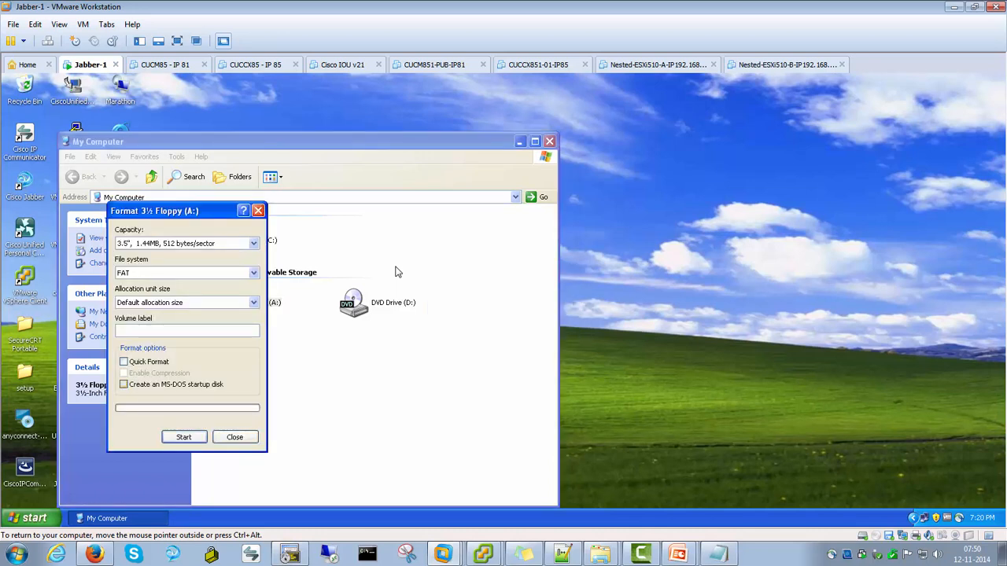
key(alt+q)
key(alt+s)
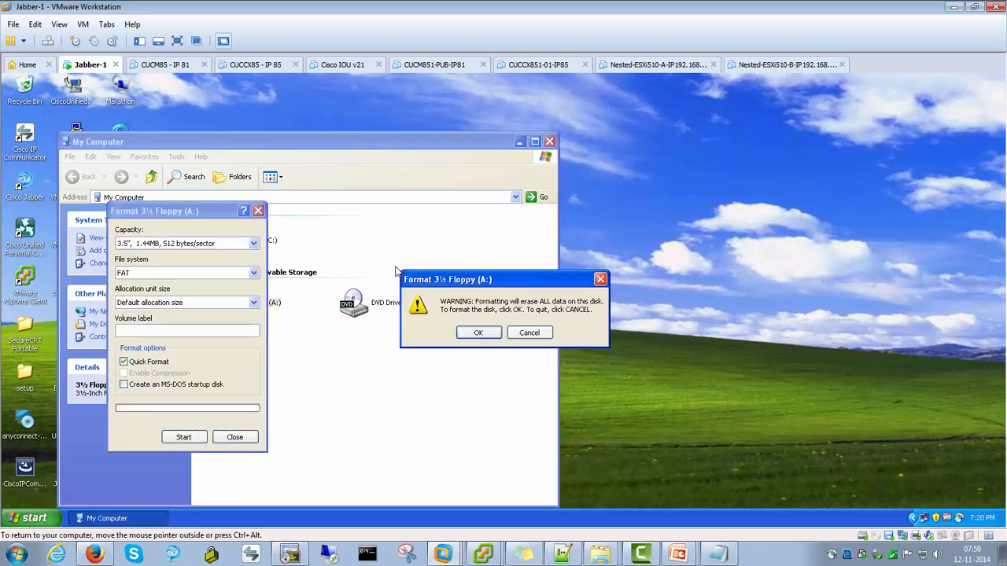
key(Return)
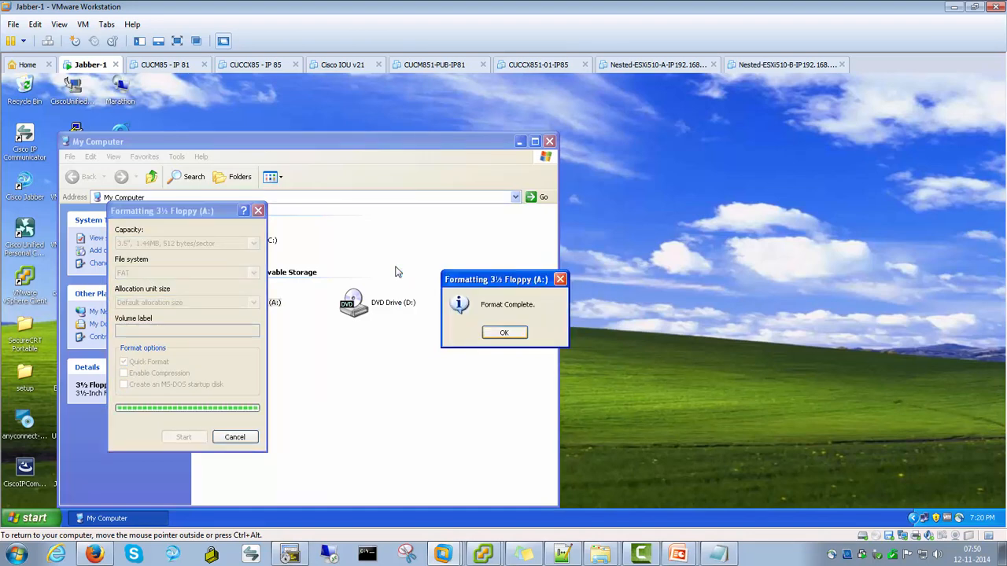
key(Return)
key(Escape)
key(Return)
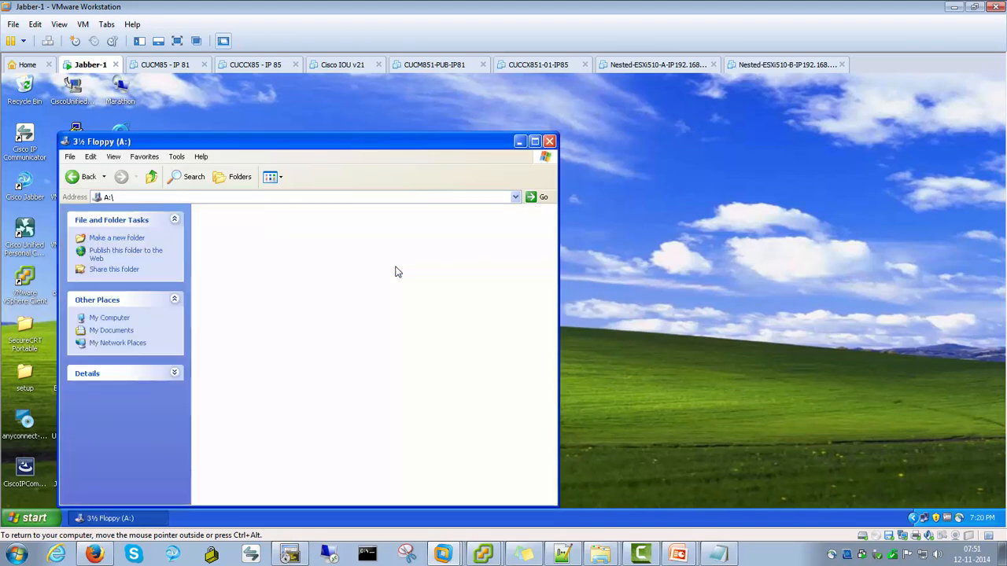
key(alt+Left)
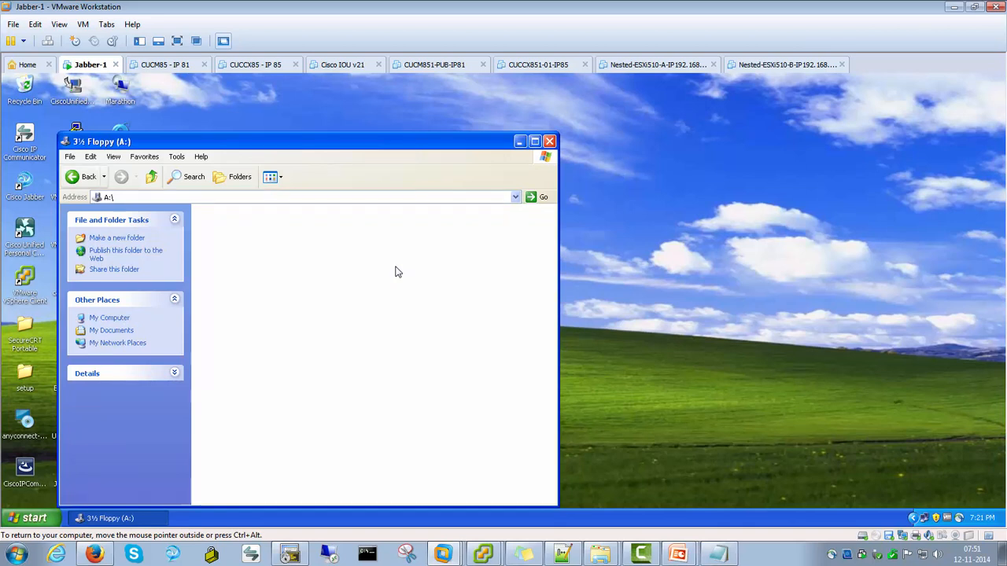
key(Return)
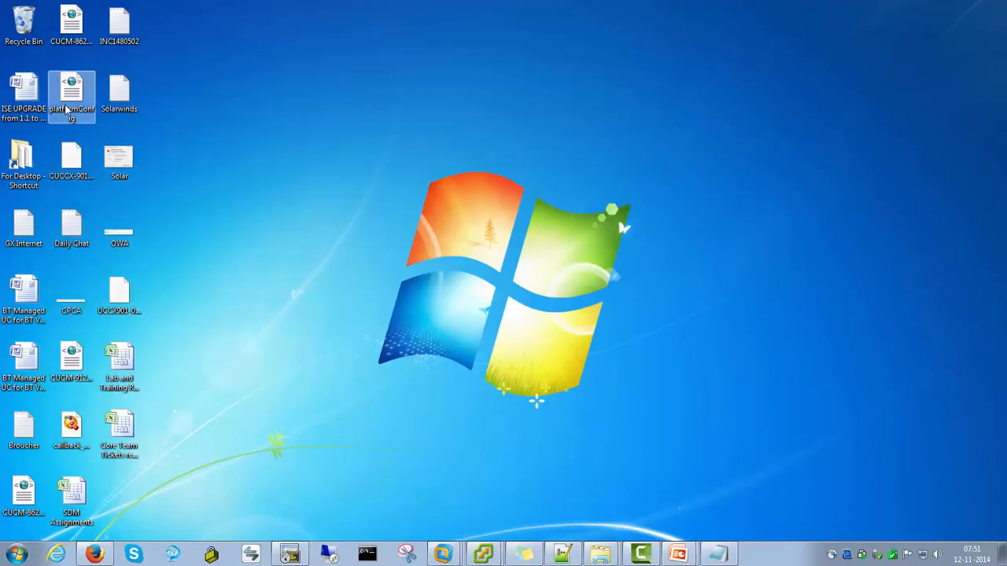
Copy the platformConfig file from the host desktop
right_click(67, 104)
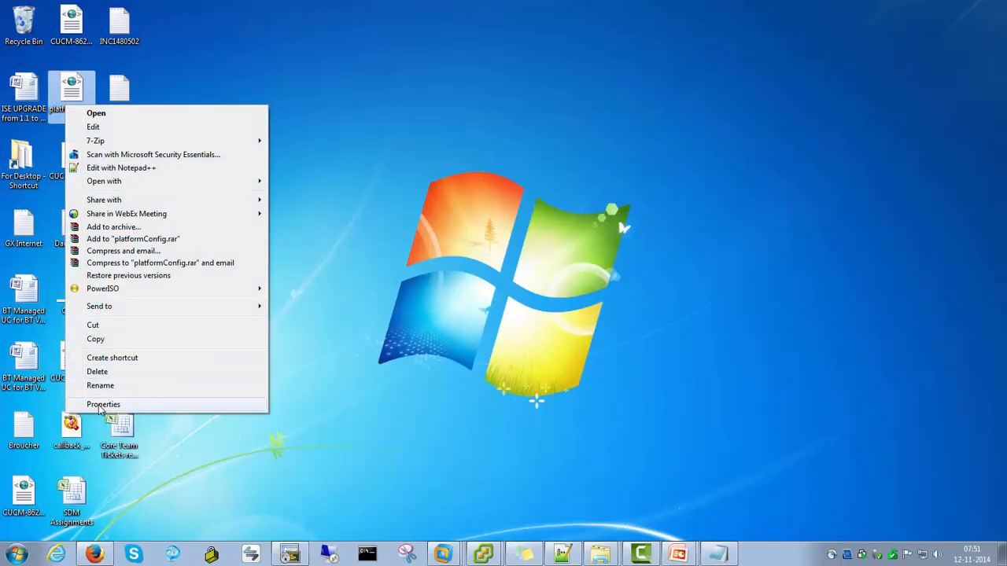
click(103, 404)
click(218, 413)
right_click(80, 92)
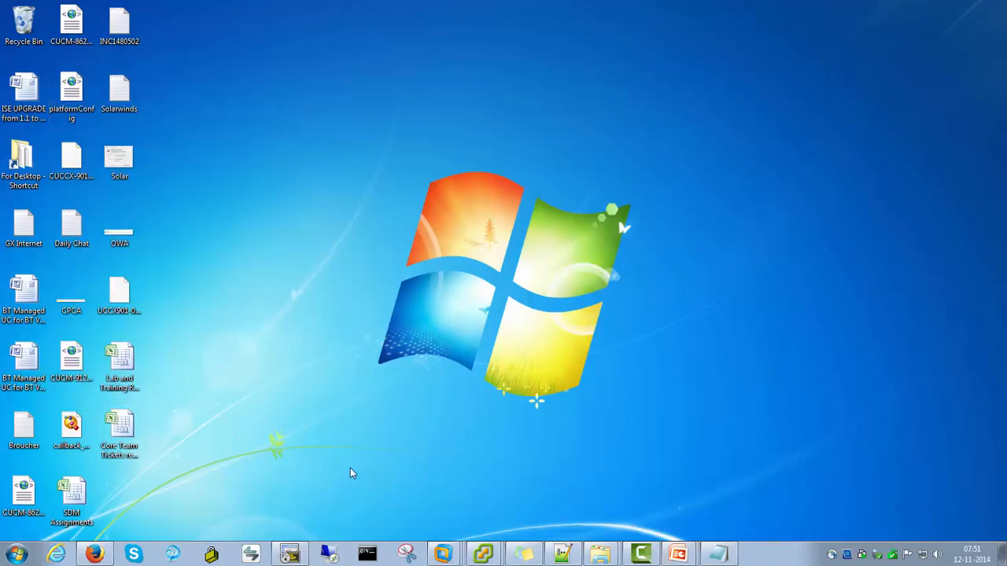
right_click(81, 93)
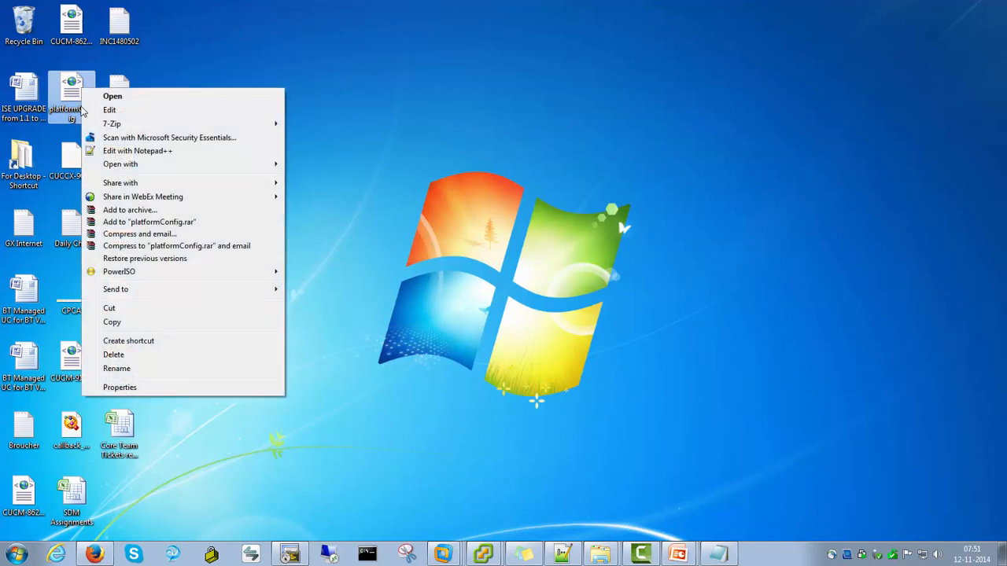
click(126, 325)
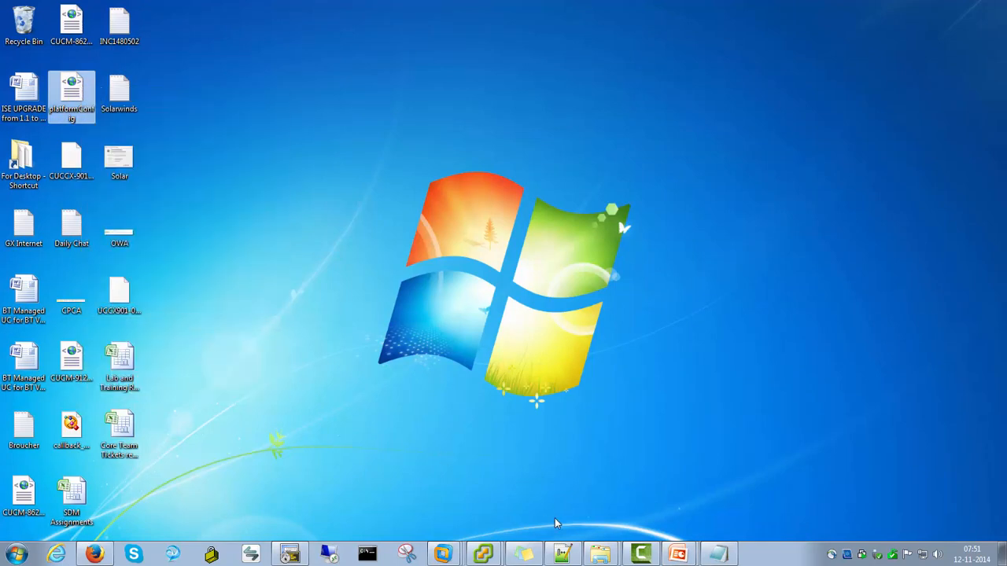
Switch to the Jabber-1 virtual machine and paste platformConfig into the floppy drive A:
click(443, 554)
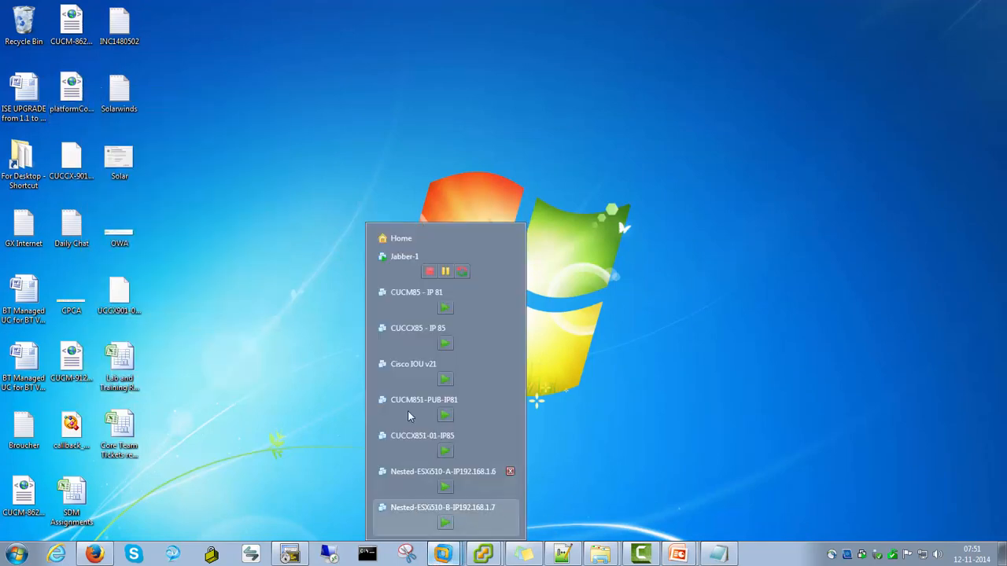
click(398, 264)
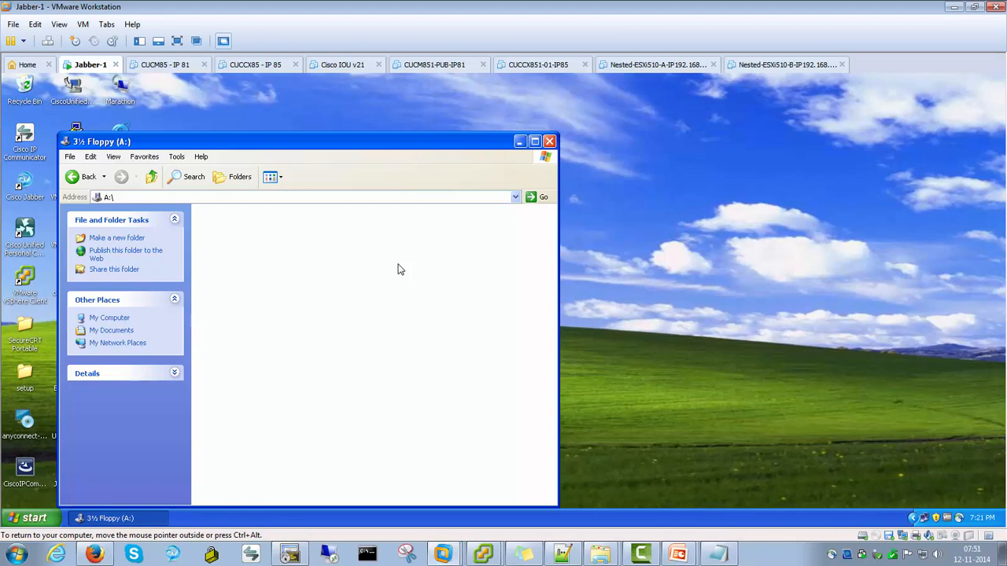
right_click(250, 251)
key(Return)
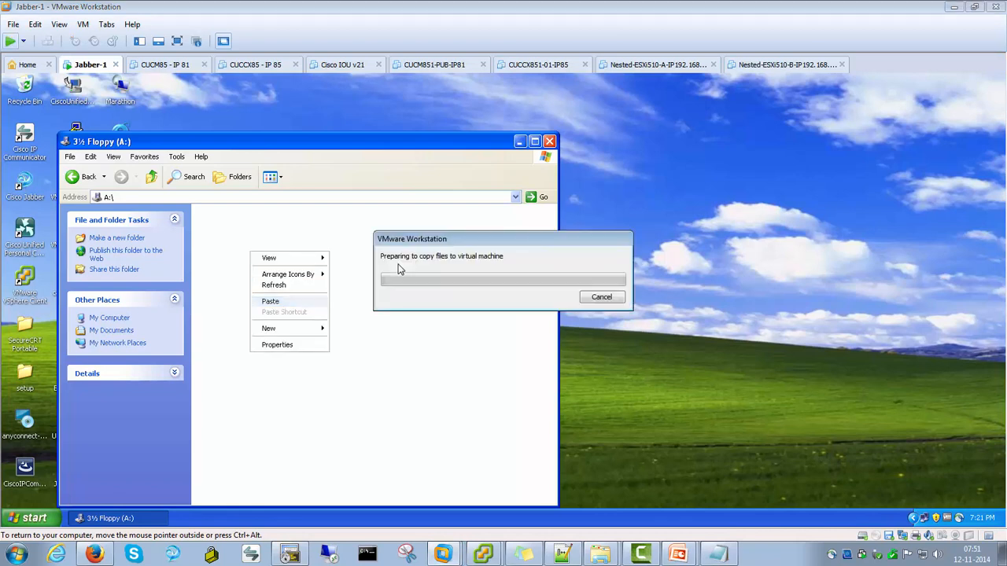
Reopen the floppy drive to check its contents, then close the window
key(BackSpace)
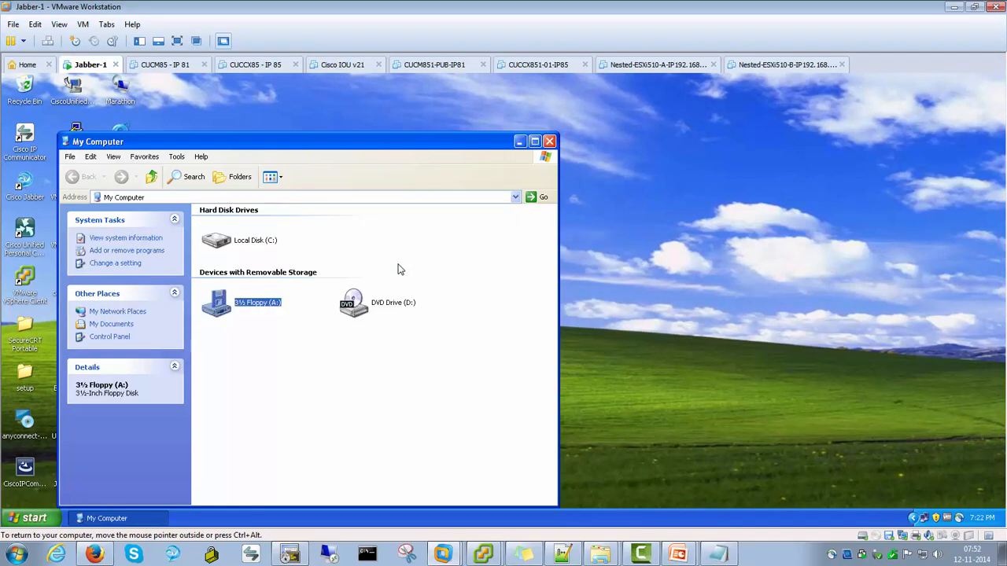
key(Return)
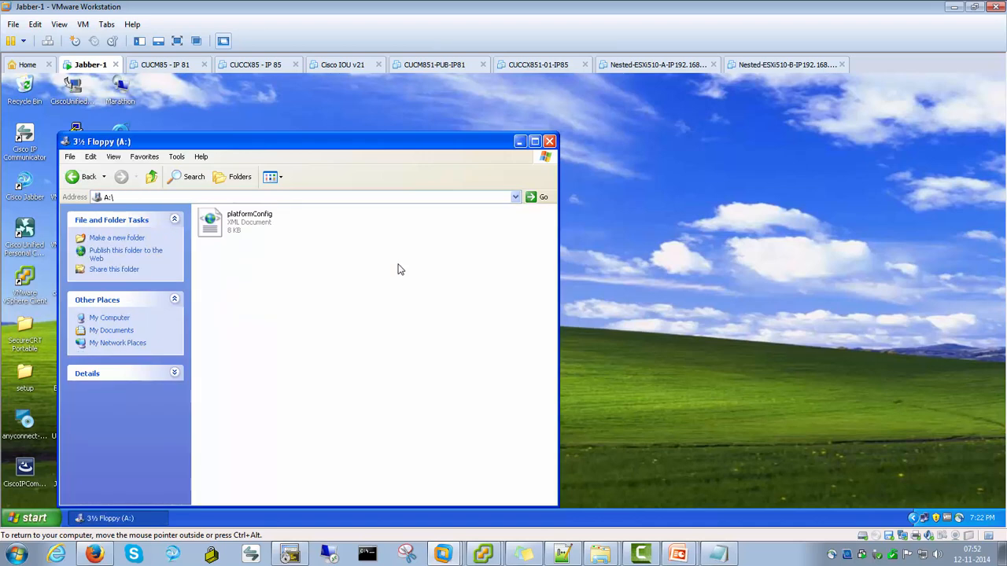
key(alt+F4)
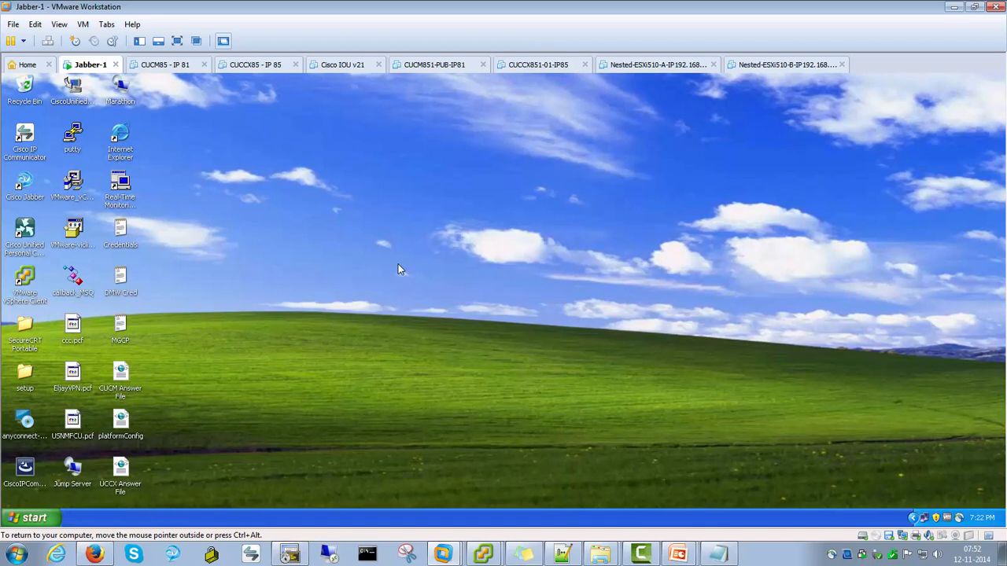
Disconnect the floppy device from the virtual machine
right_click(888, 537)
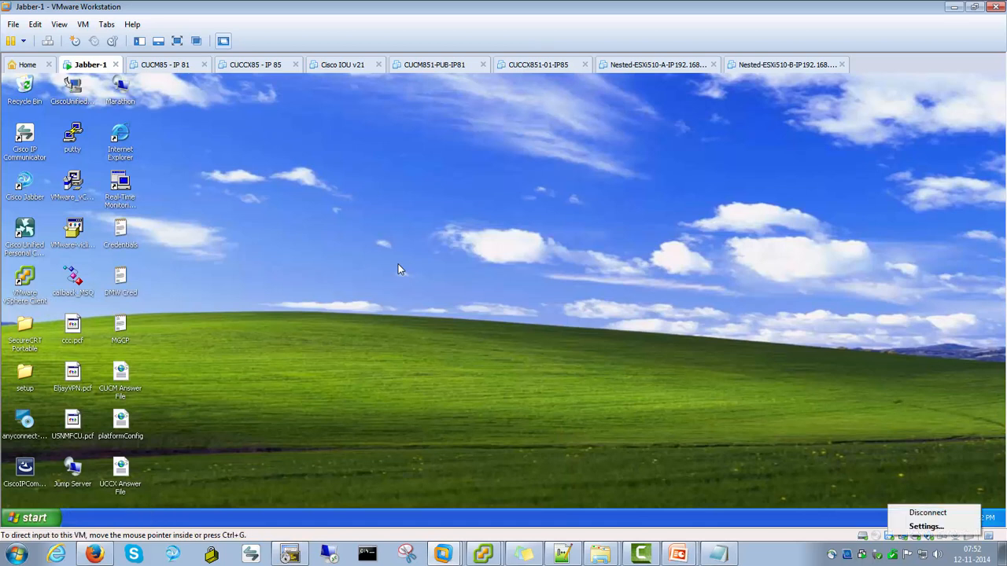
click(927, 513)
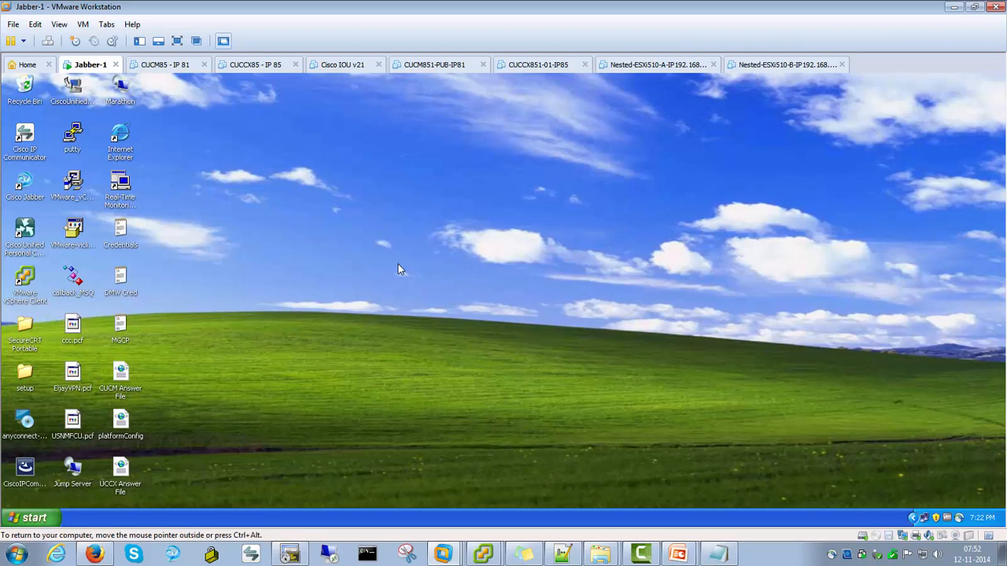
Switch to the vSphere Client, browse datastore 1 and open its Answer File folder
mouse_move(483, 554)
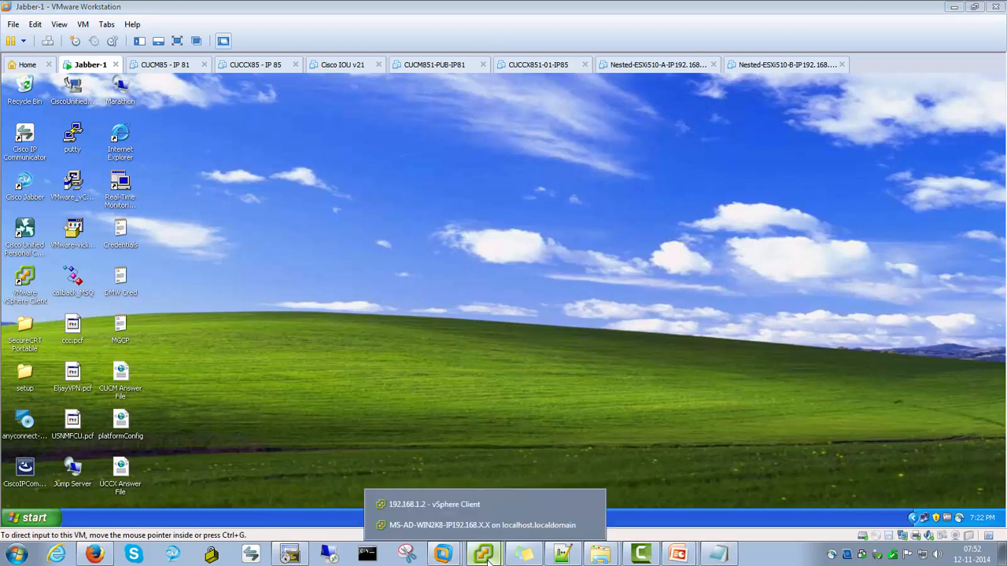
click(444, 507)
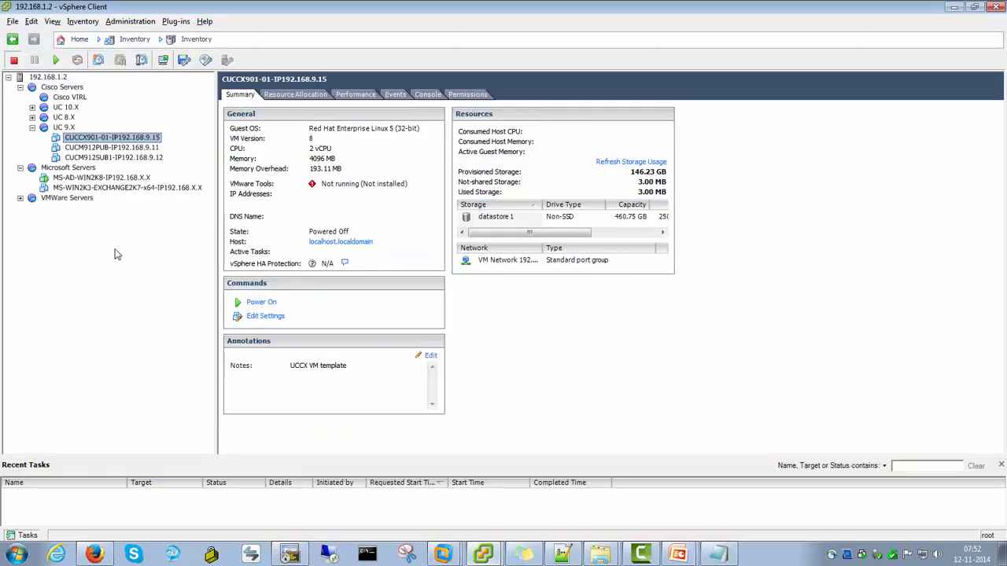
click(488, 217)
right_click(517, 223)
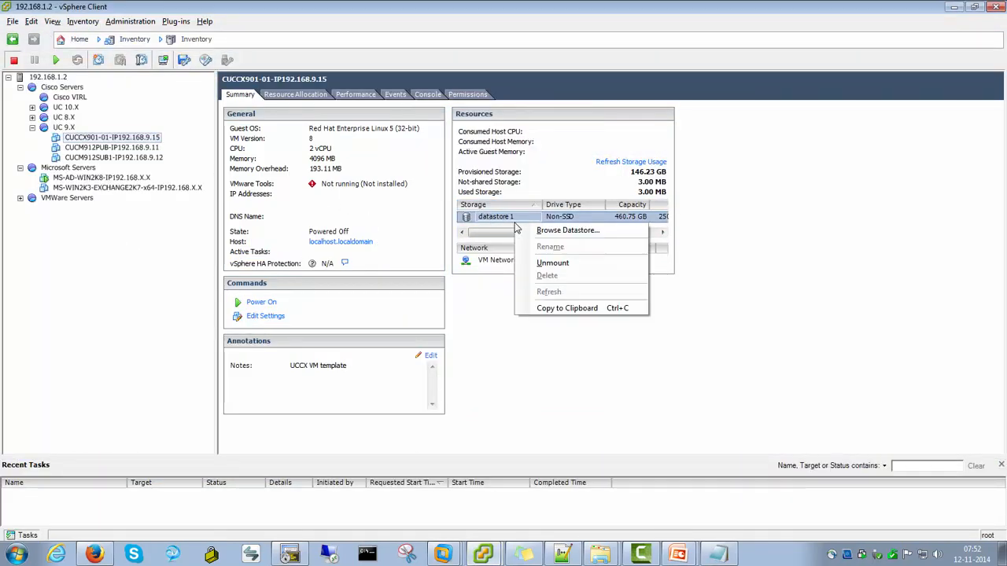
click(527, 231)
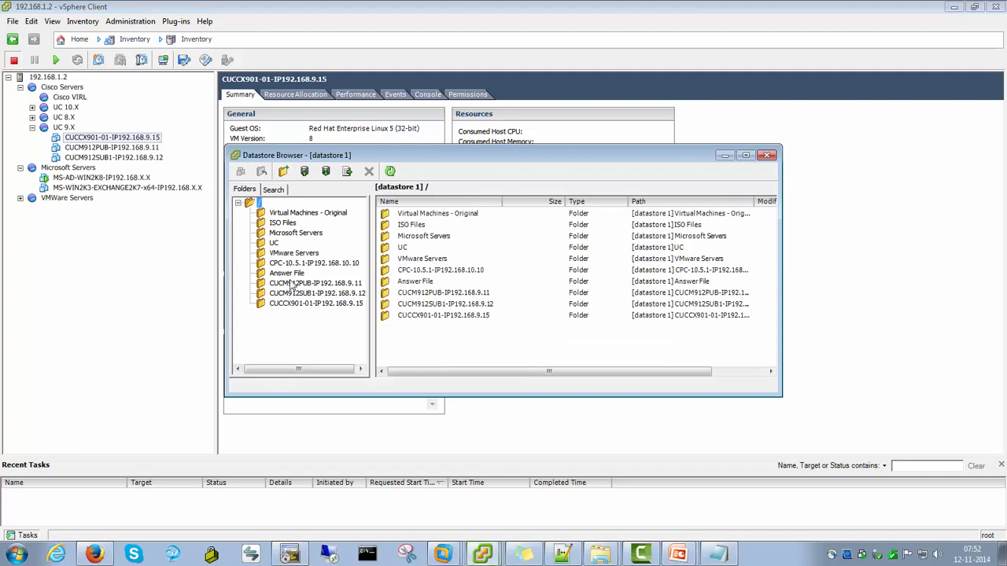
click(287, 274)
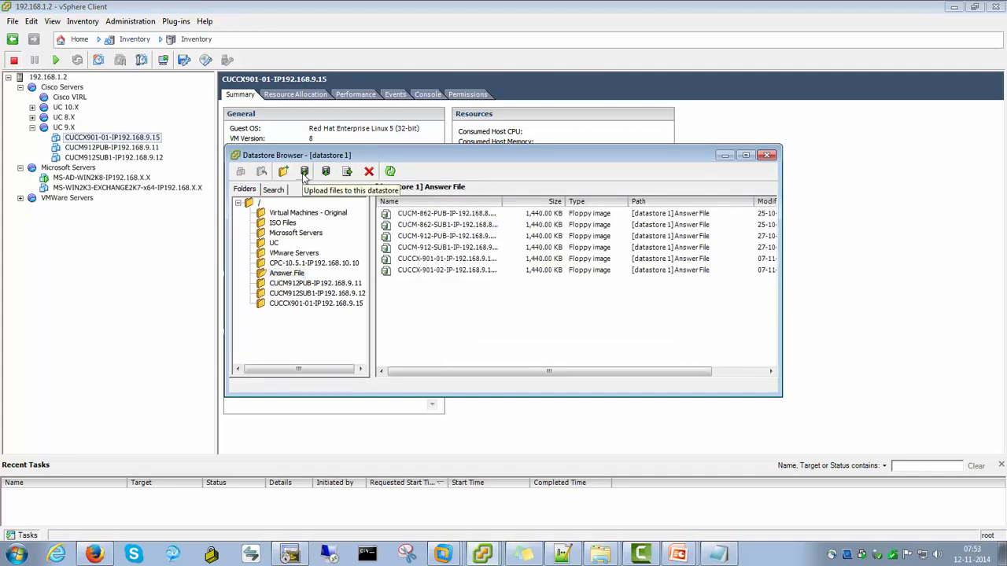
Upload the UCCX901-01.flp file from the Desktop into the Answer File folder
click(304, 171)
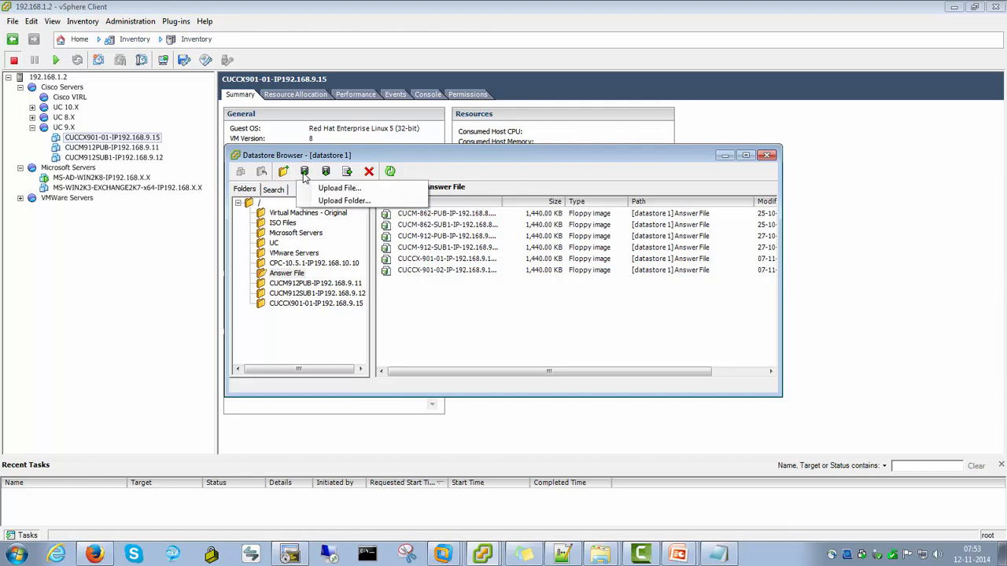
click(325, 187)
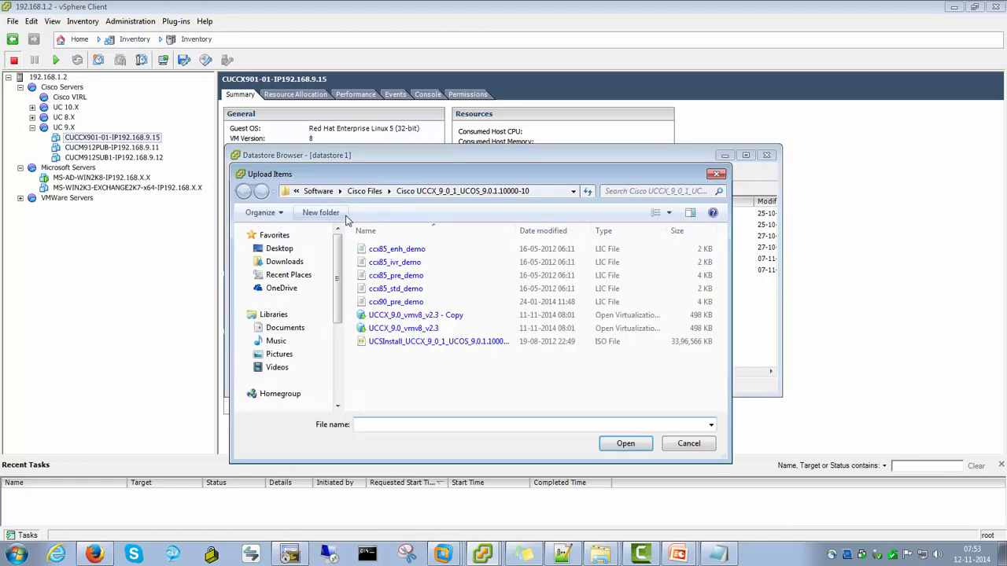
click(284, 252)
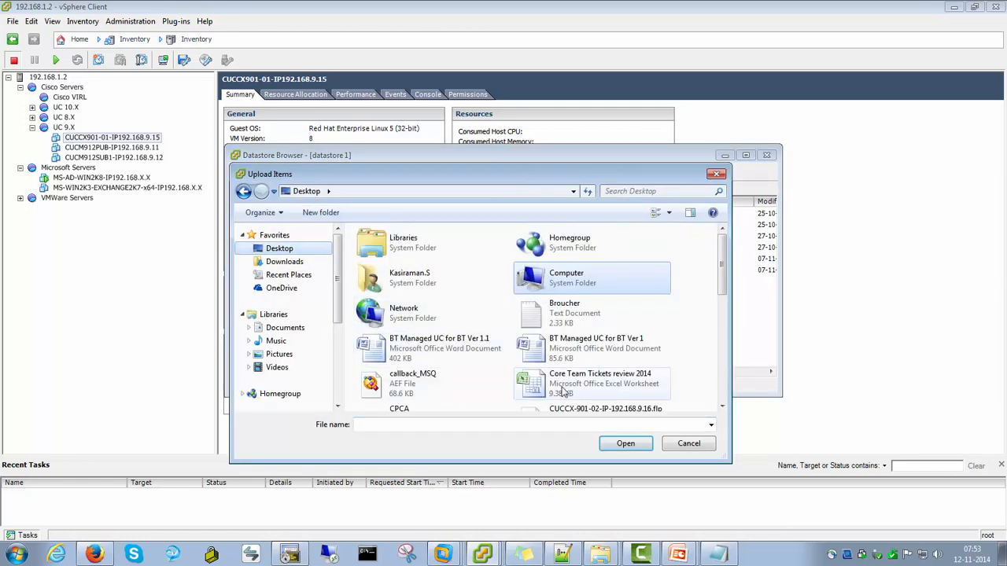
click(711, 425)
click(443, 423)
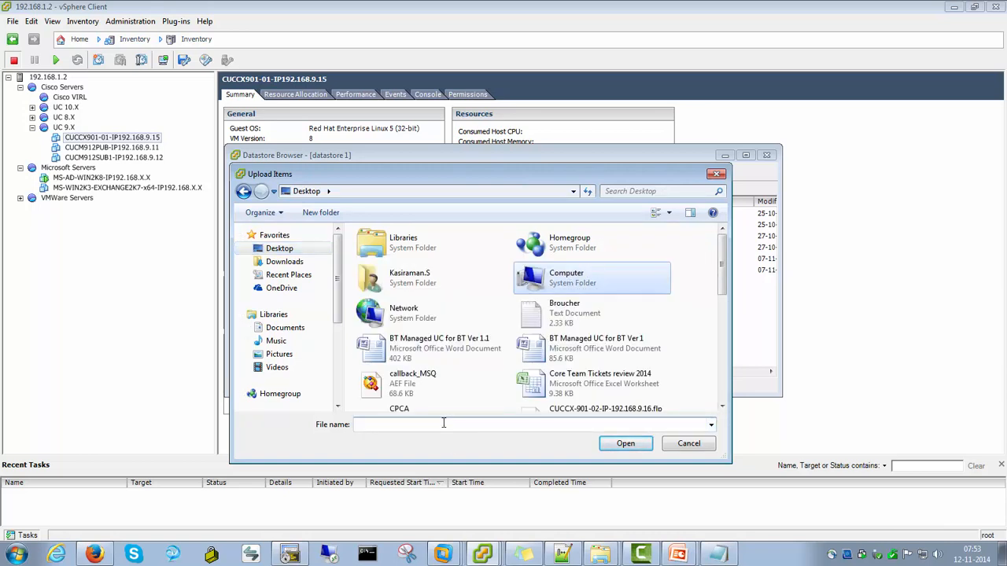
text(u)
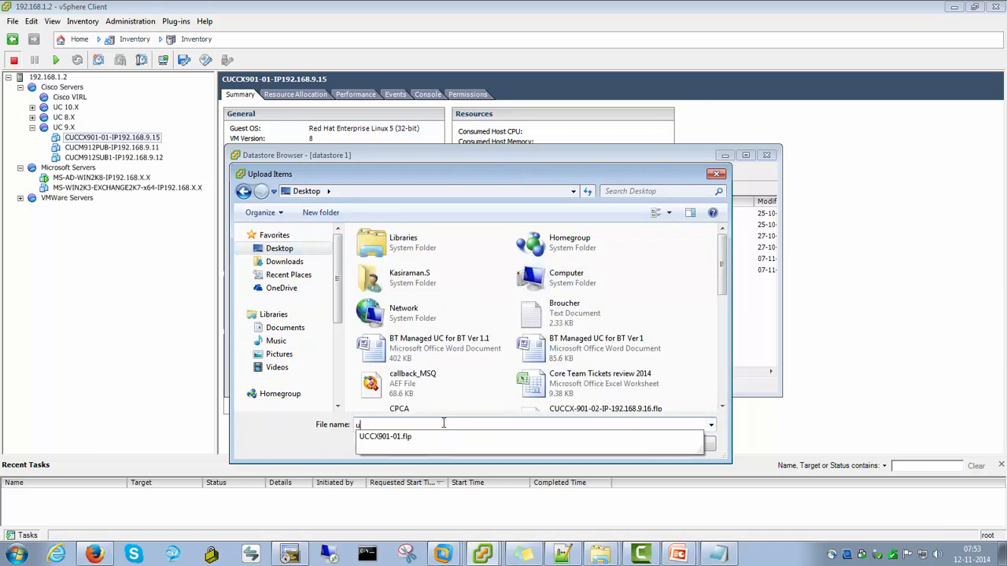
click(390, 438)
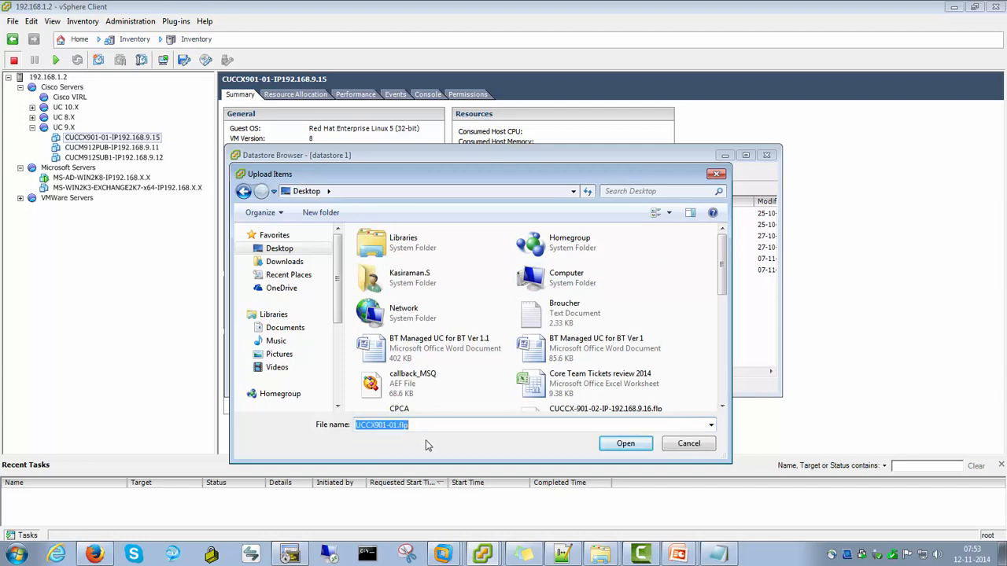
click(626, 443)
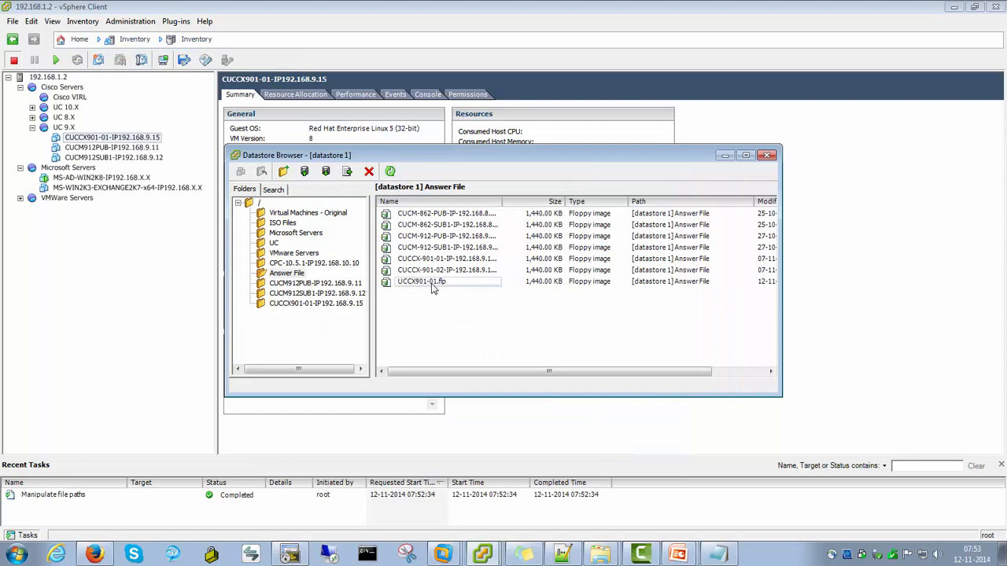
Compare the uploaded UCCX901-01.flp image with the other floppy images in the Answer File folder, then close the datastore browser
click(431, 283)
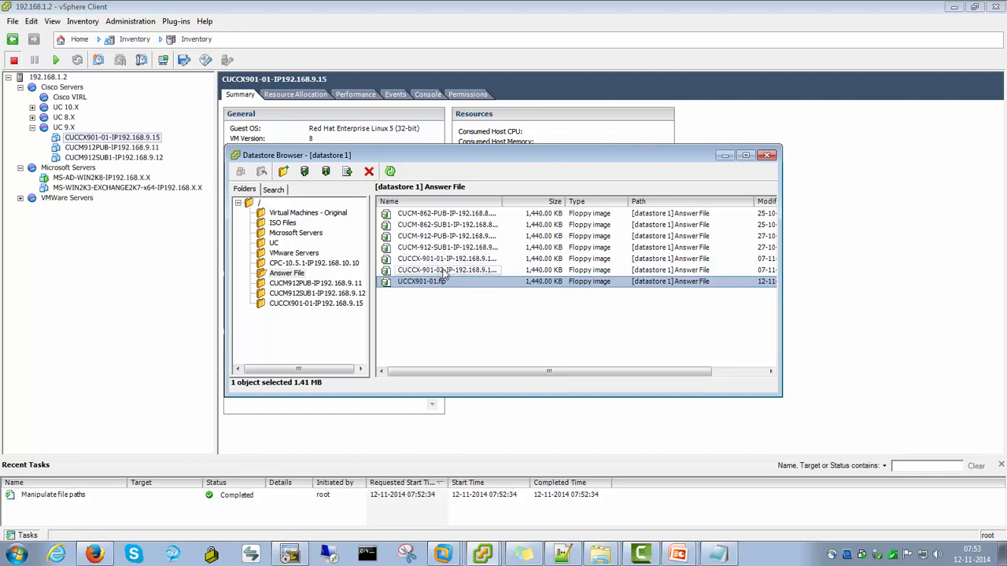
click(409, 261)
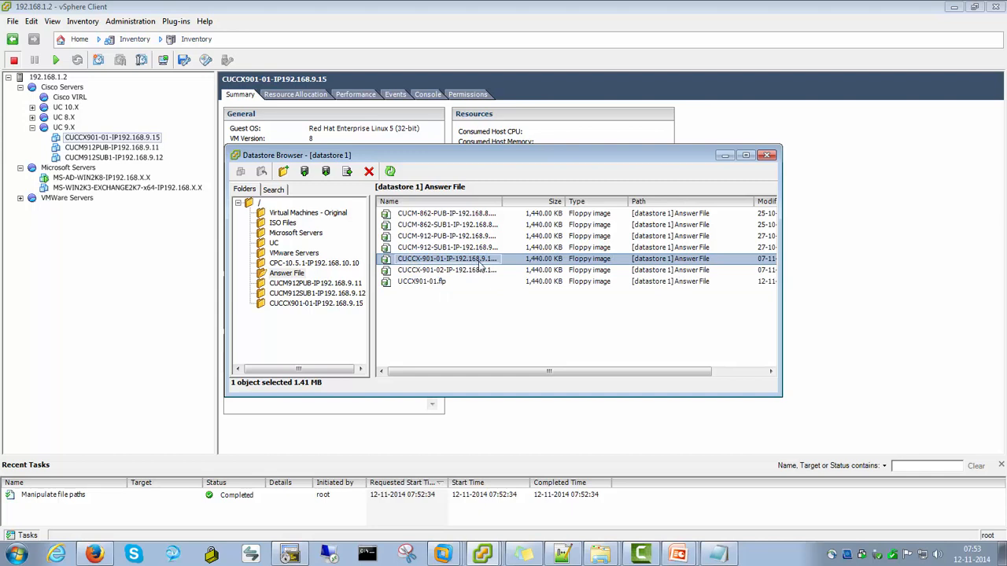
click(485, 304)
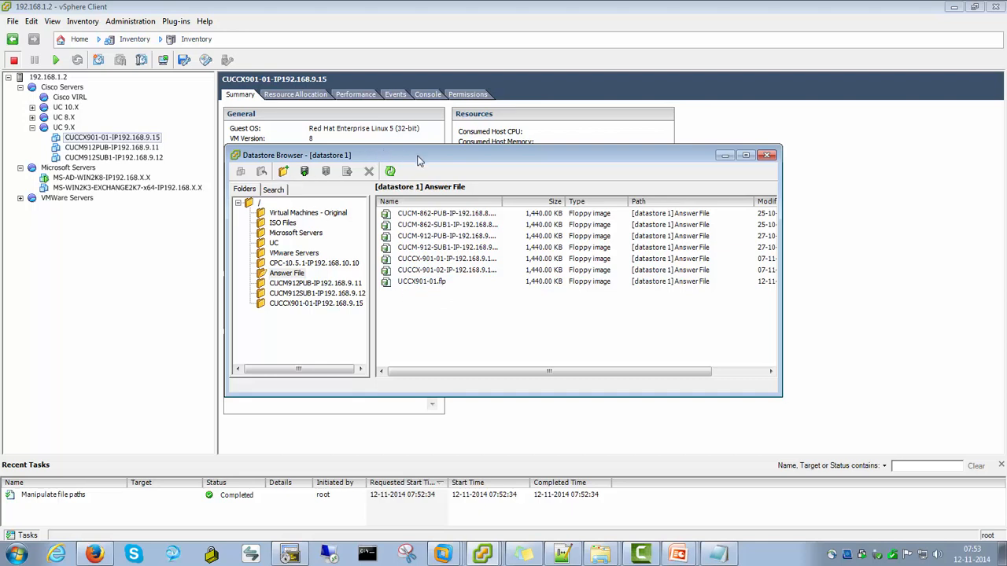
click(768, 156)
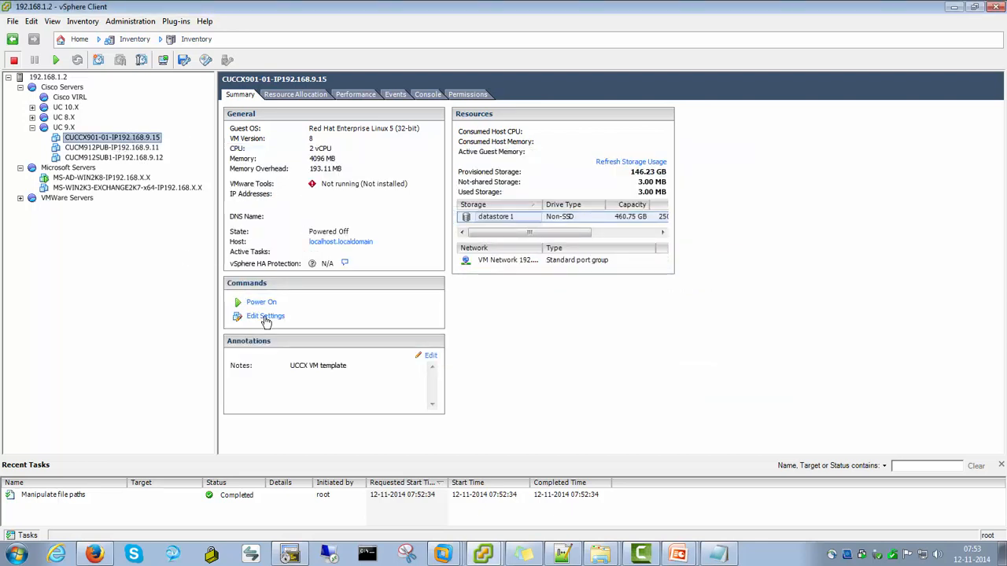
Open the CUCCX901-01 virtual machine's settings to review its hardware, then close the properties dialog
click(145, 140)
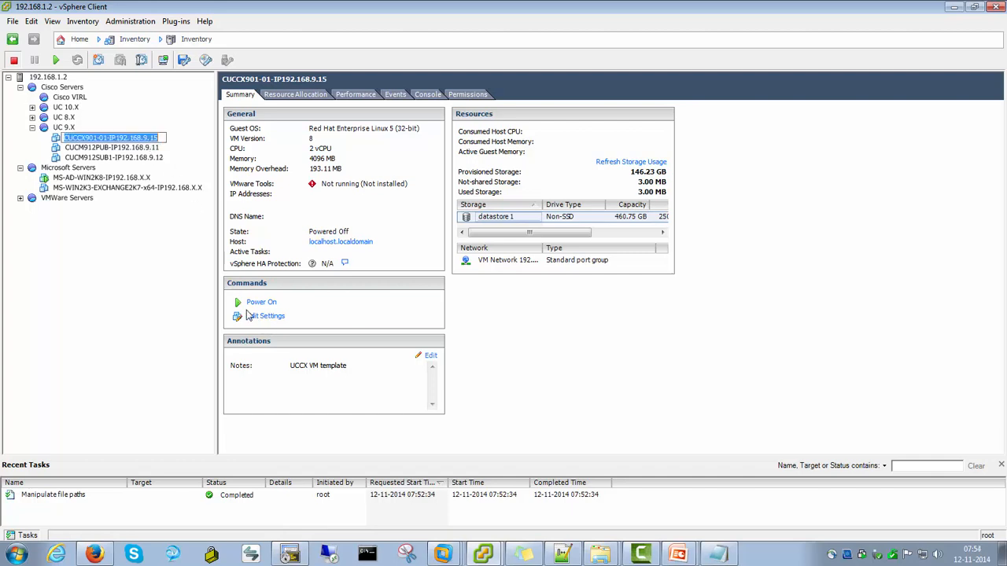
click(253, 317)
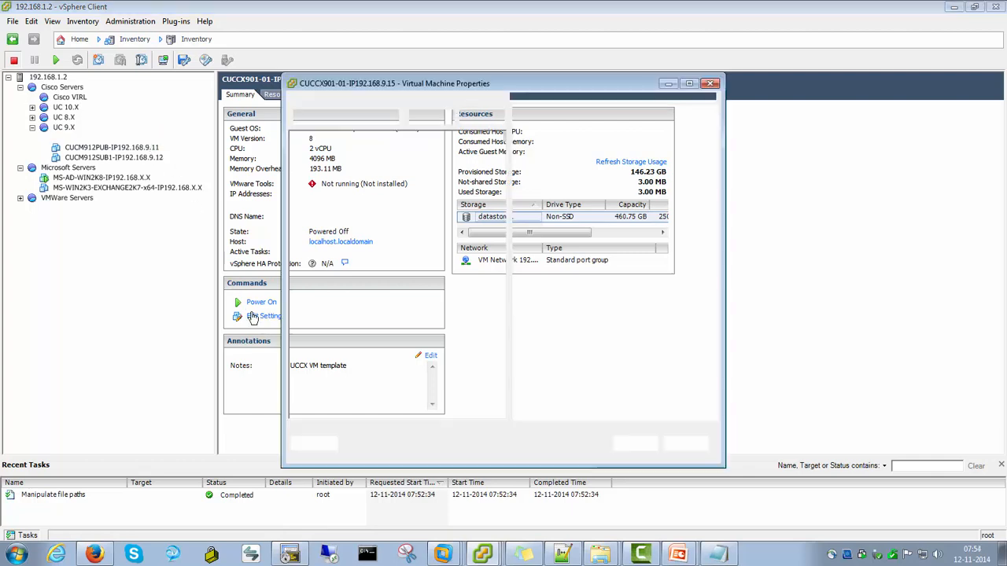
click(409, 284)
click(344, 217)
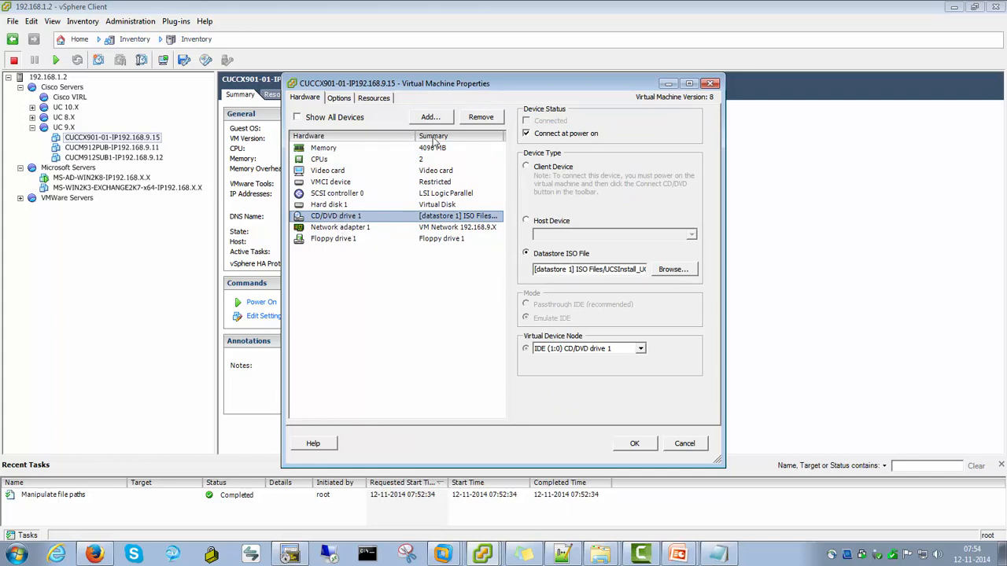
click(635, 444)
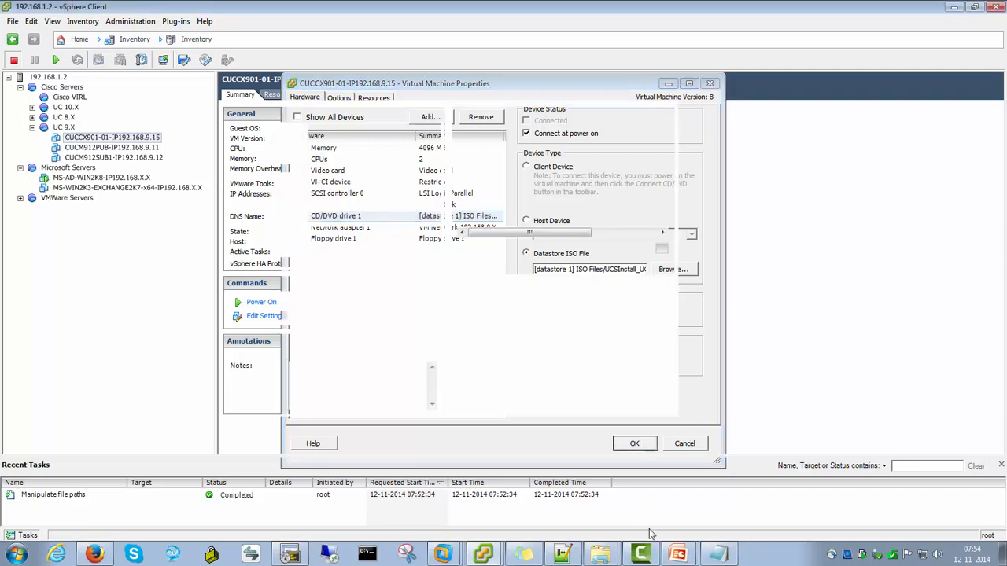
Review the installation steps slide, then switch back to the vSphere console of the MS-AD-WIN2K8 server
mouse_move(675, 553)
click(665, 525)
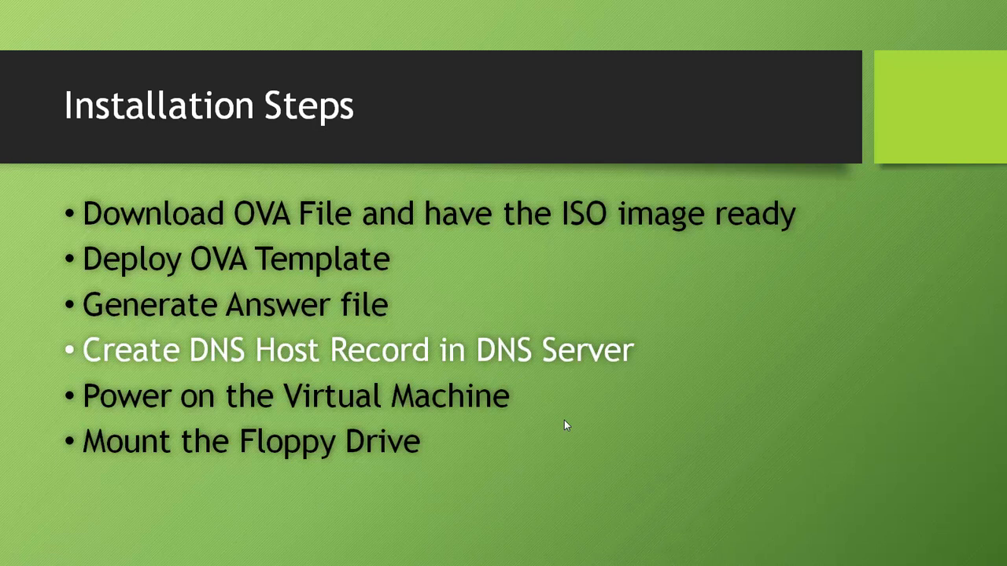
key(alt+Tab)
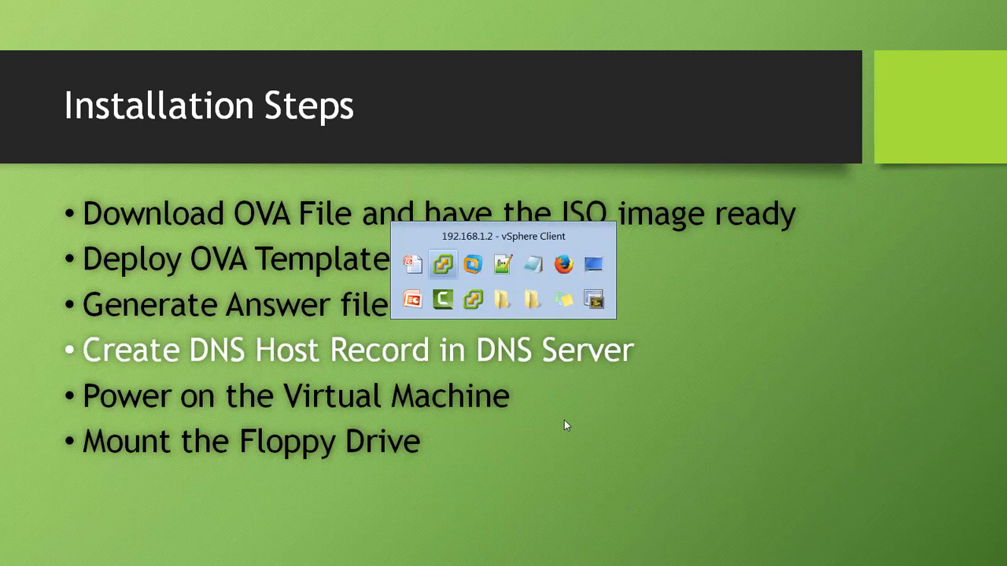
key(alt+Tab)
key(alt+Tab)
key(alt+Tab)
key(alt+Tab)
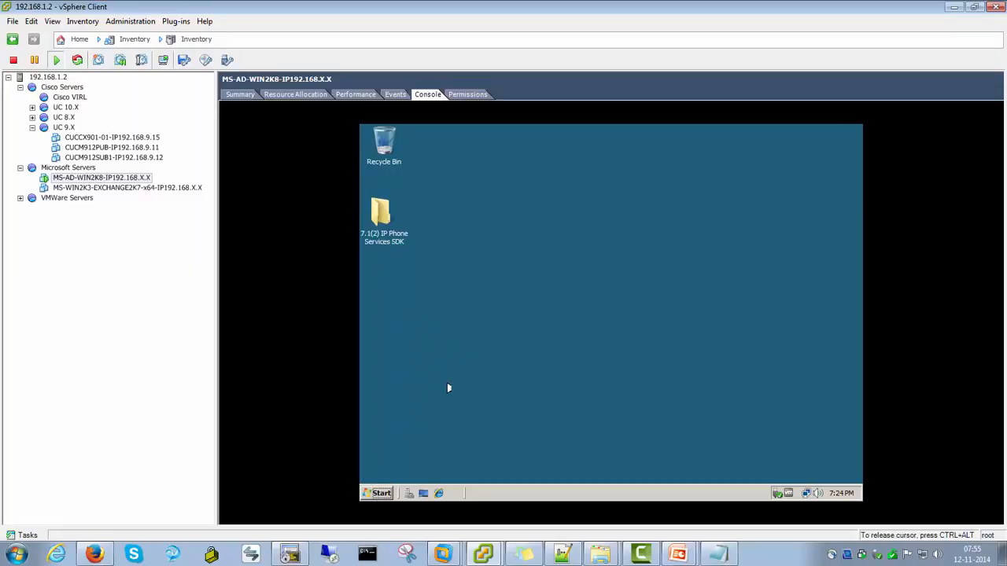
Open DNS Manager on the AD server and examine the host records in the SLHL.com forward lookup zone
click(382, 493)
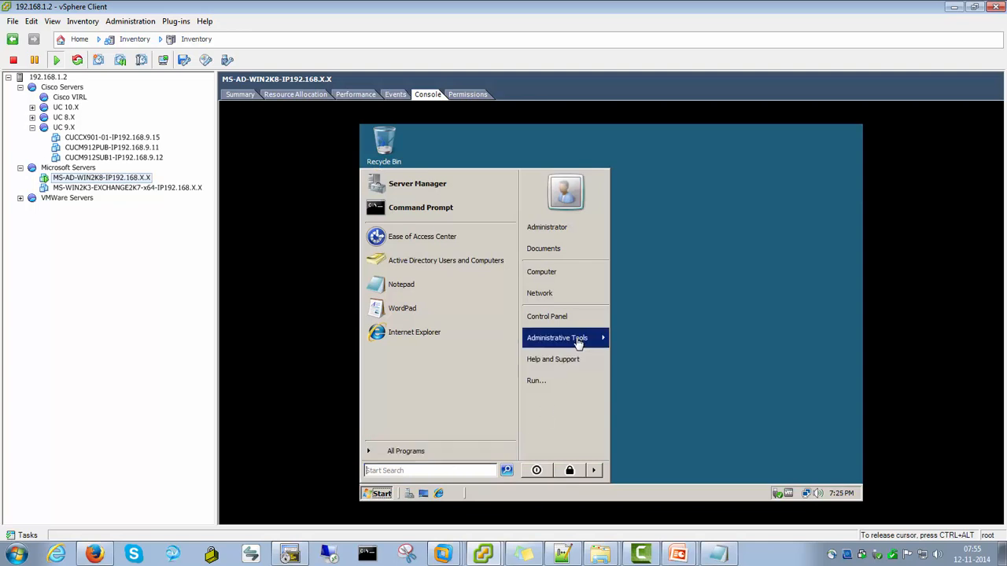
mouse_move(574, 340)
click(637, 280)
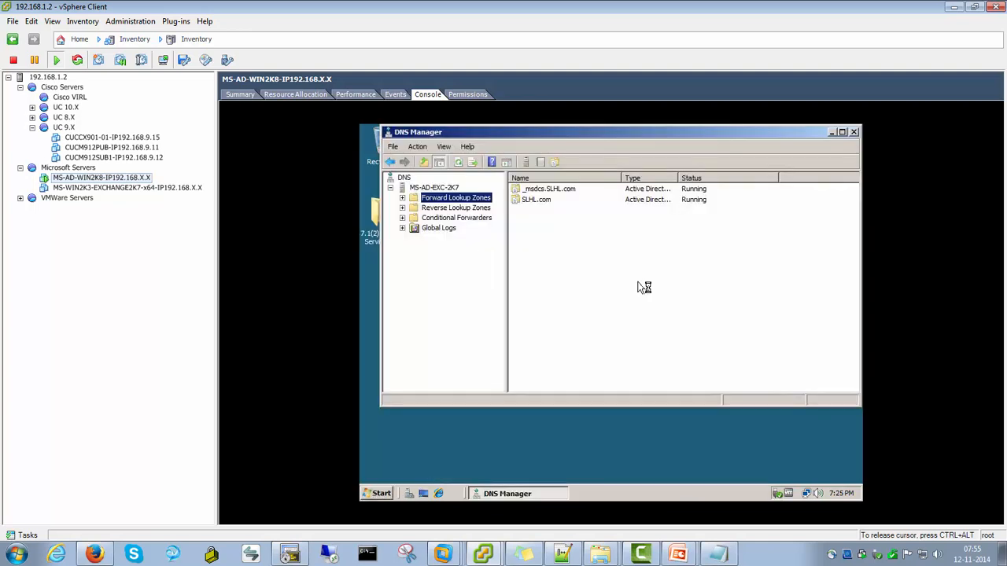
double_click(480, 132)
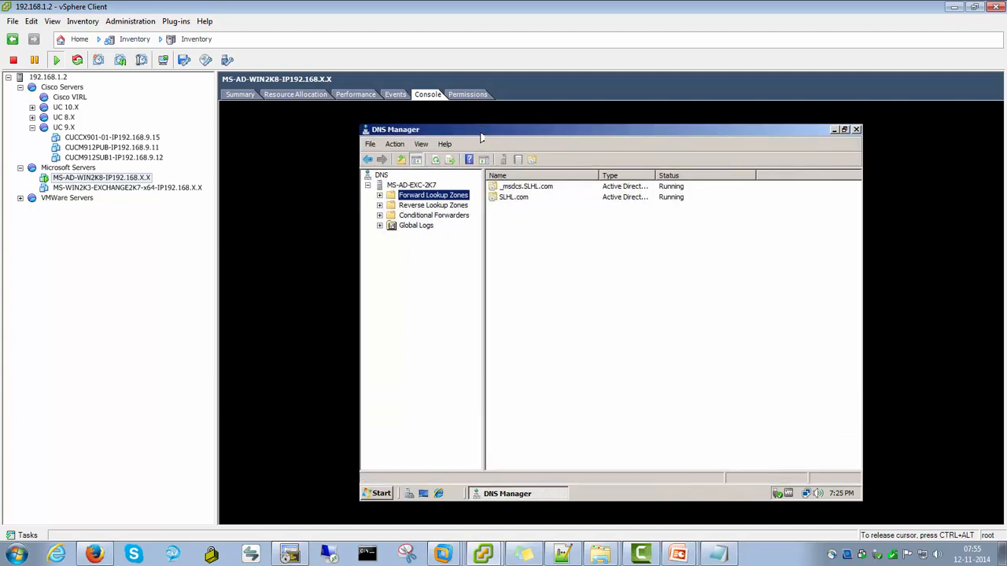
click(379, 195)
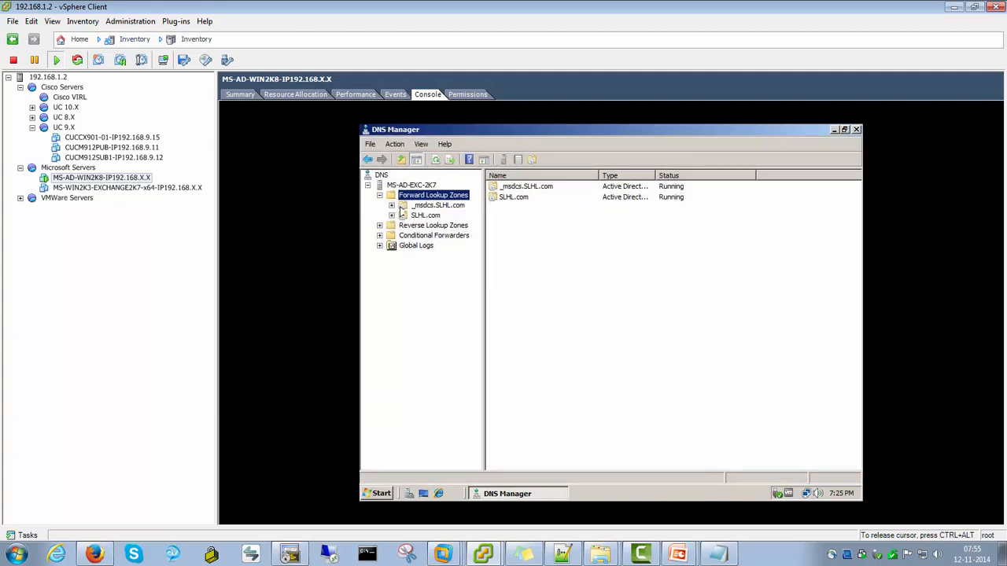
click(415, 217)
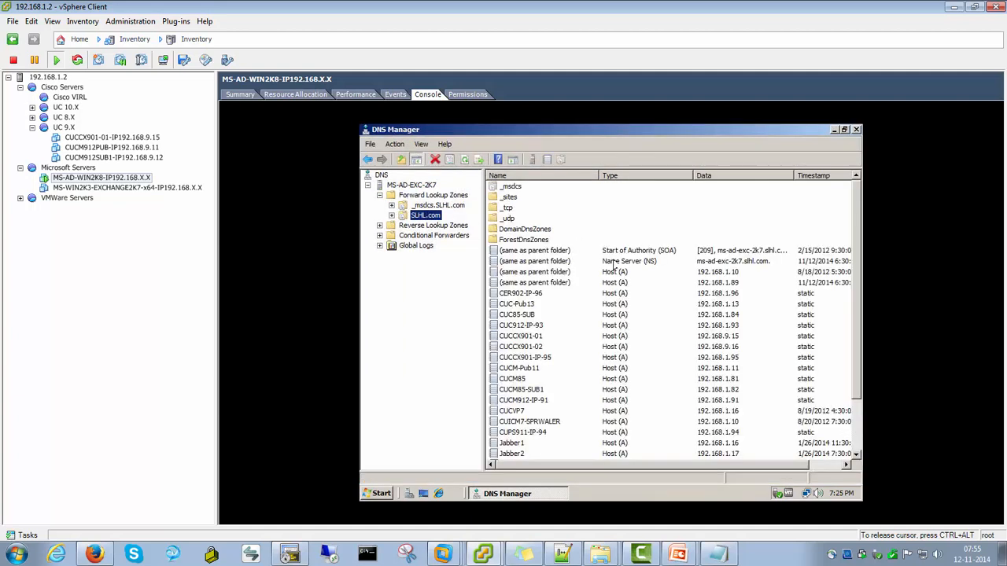
click(534, 368)
scroll(534, 374, down, 2)
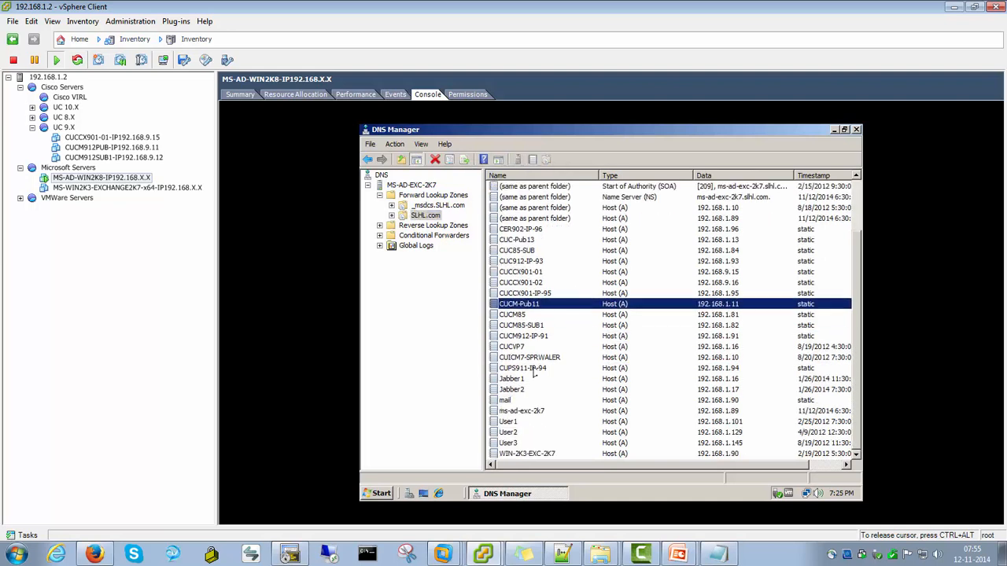
click(525, 272)
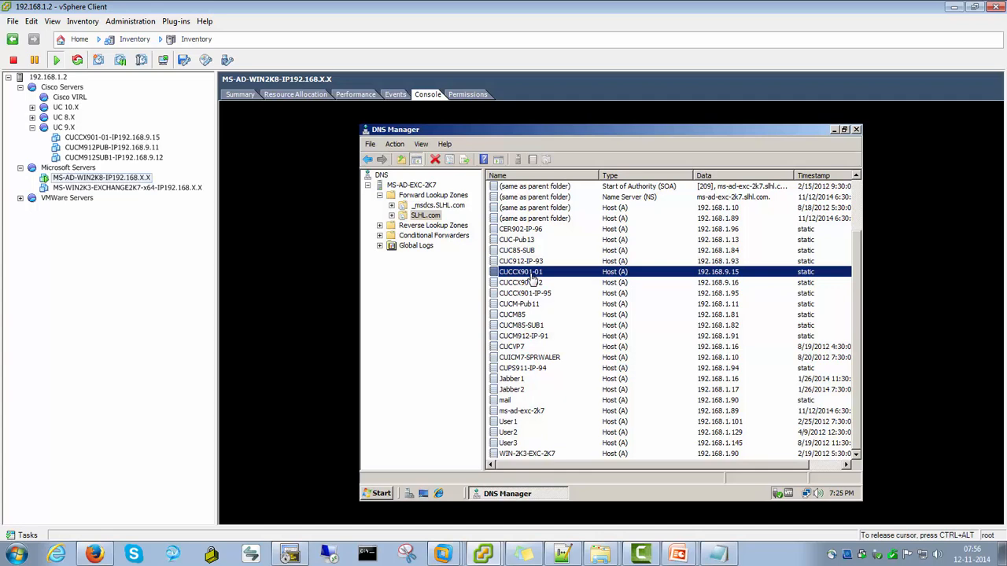
Check the NTP server host name in platformConfig.xml, then return to the DNS Manager console
key(ctrl+alt)
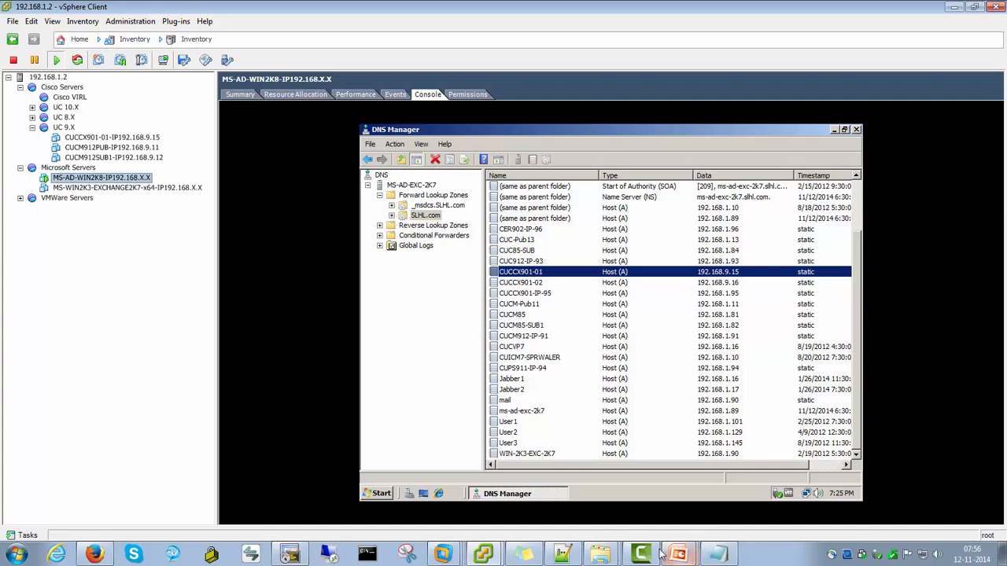
click(563, 555)
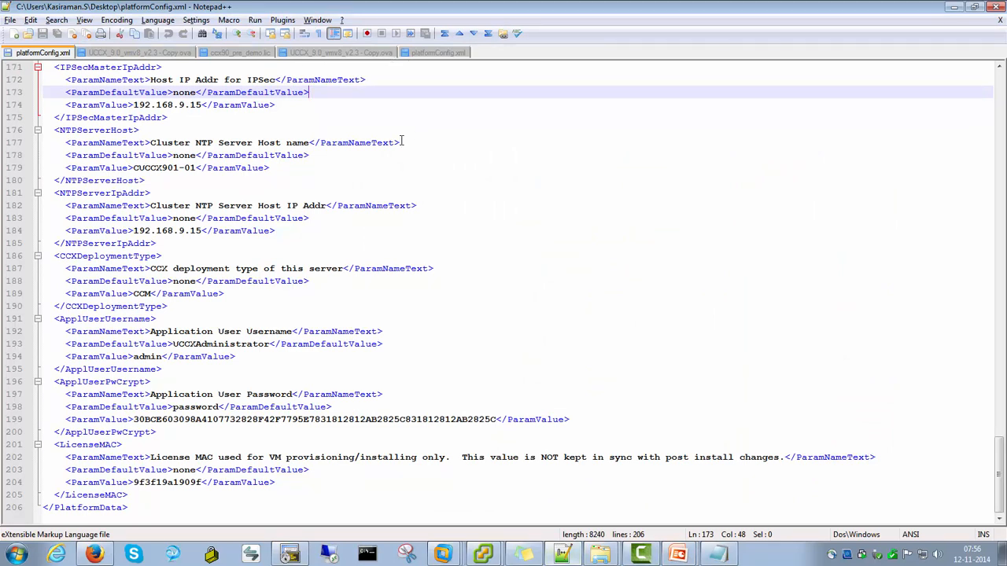
drag(196, 167, 133, 169)
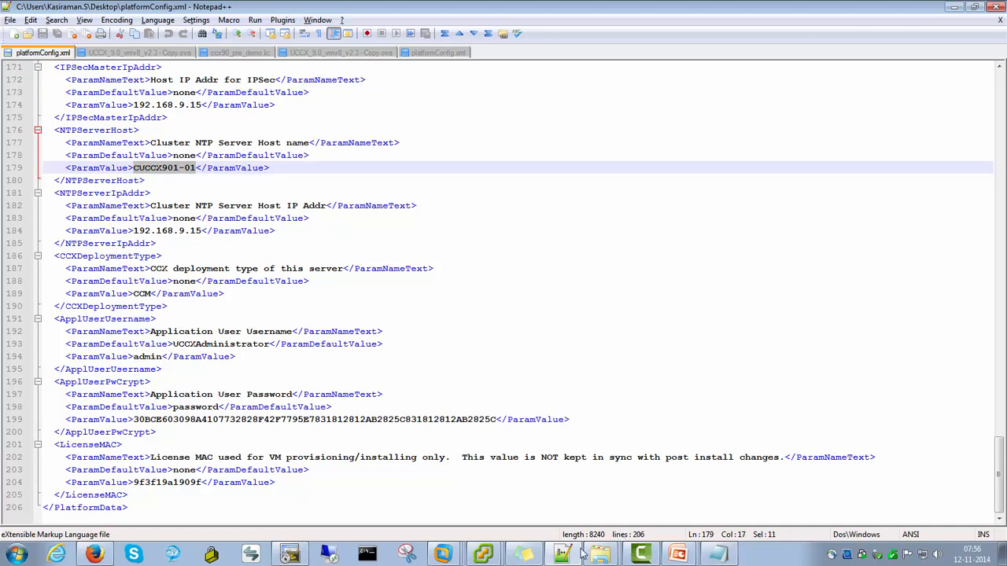
key(alt+Tab)
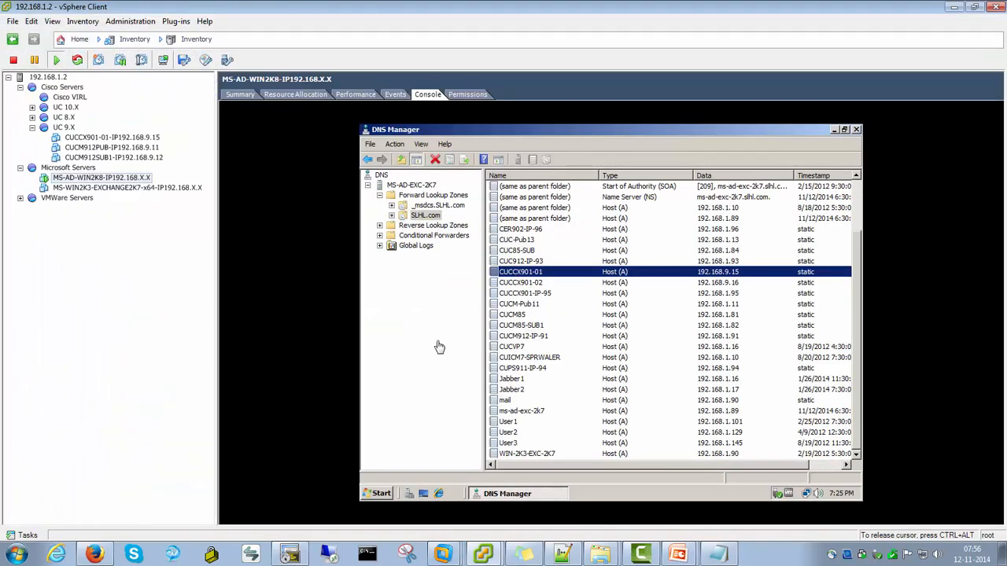
Add a new host record CUCM912-PUBLISHER with IP address 192.168.9.89 and an associated PTR record to the SLHL.com zone
click(425, 216)
right_click(428, 217)
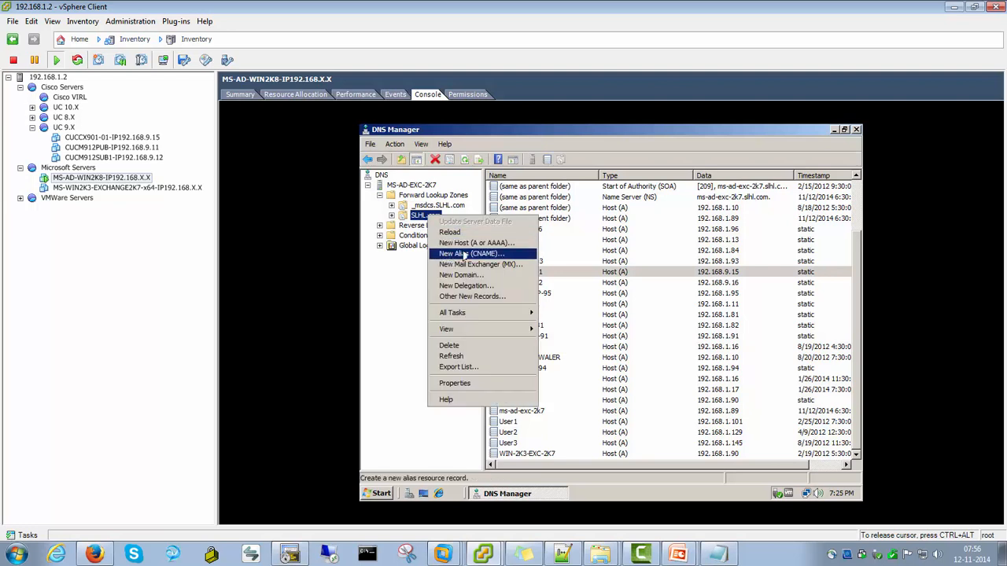
click(469, 243)
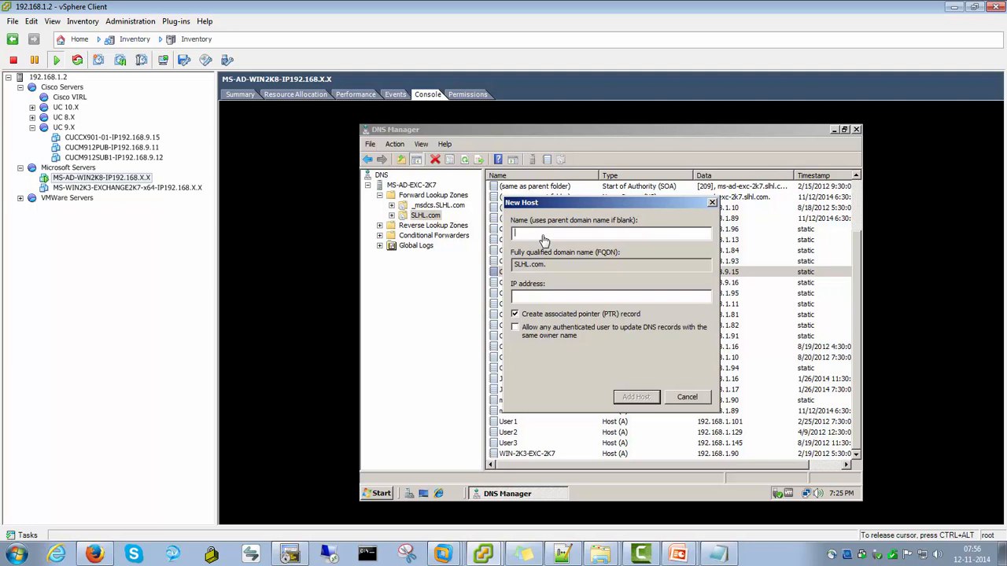
text(CUCM912-PUBLISHER)
key(Tab)
key(Tab)
text(192.168.9.89)
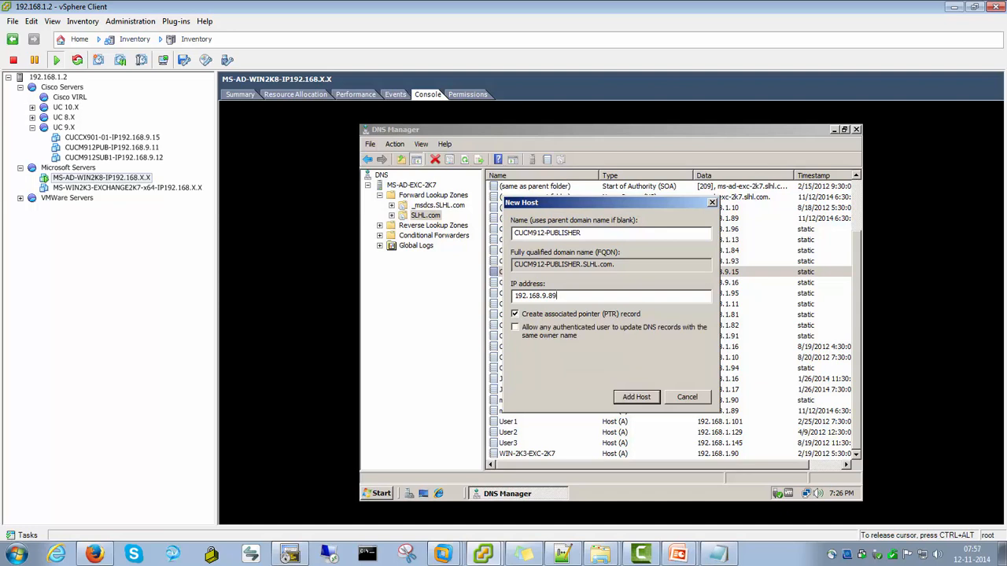
key(Return)
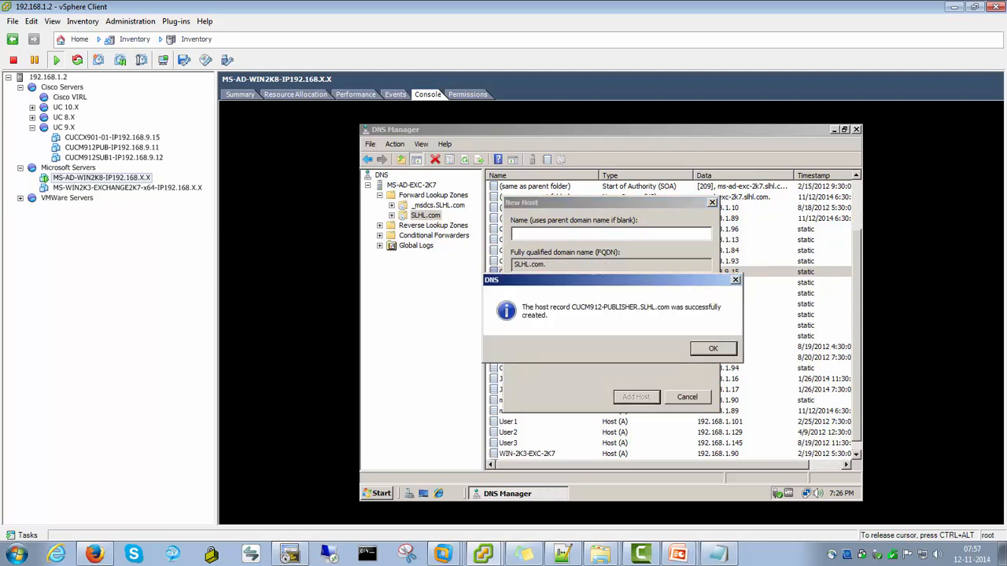
key(Return)
click(687, 397)
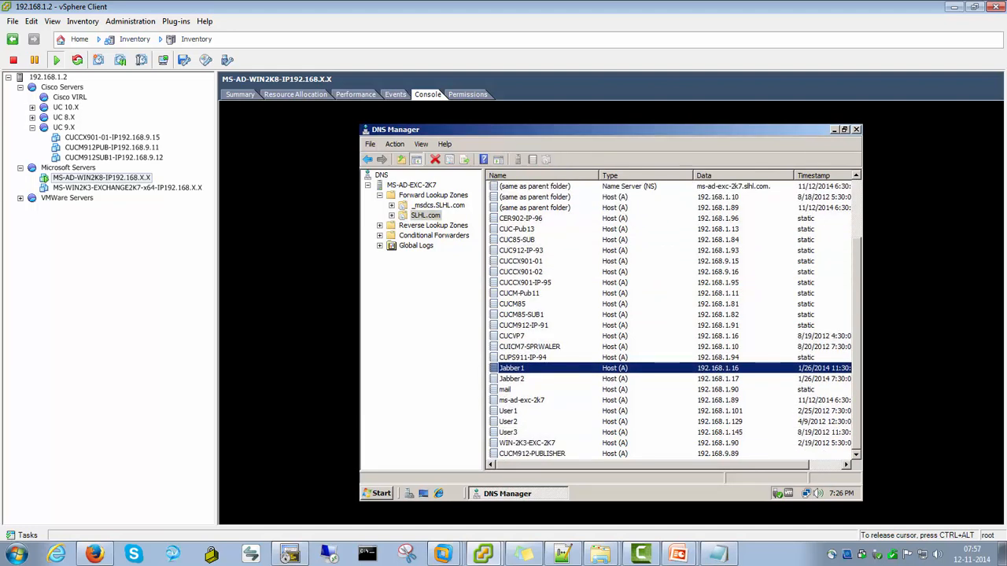
Inspect the new host record and open the 9.168.192.in-addr.arpa reverse lookup zone
click(531, 454)
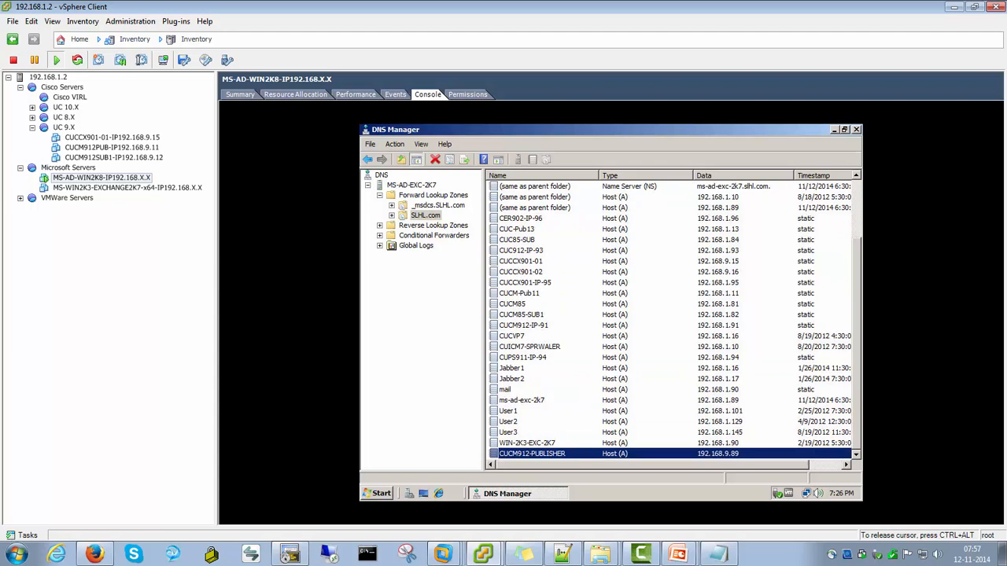
click(433, 226)
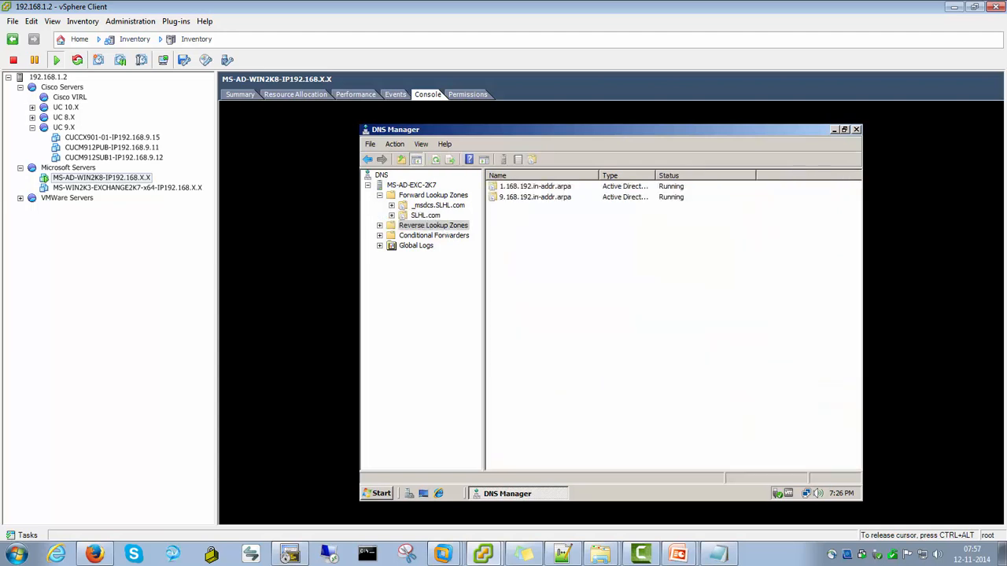
double_click(535, 197)
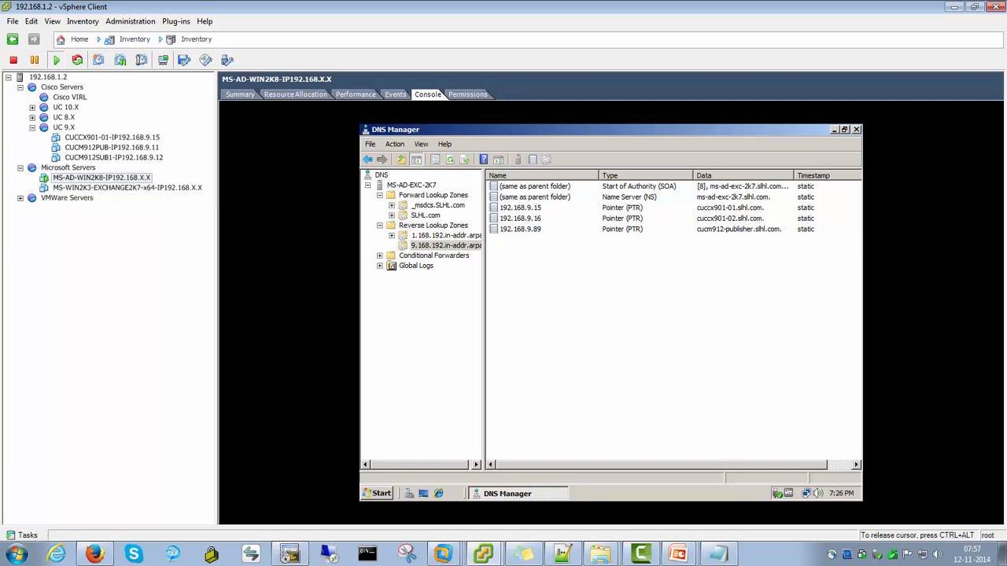
Open a command prompt and run nslookup 192.168.9.89, correcting the mistyped command
click(378, 494)
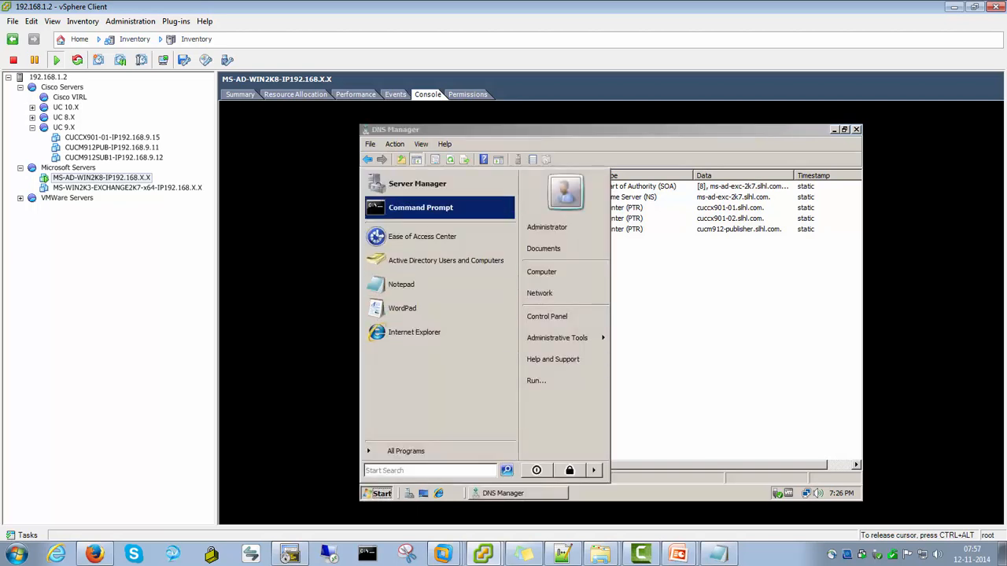
key(Return)
text(nistrator>nal)
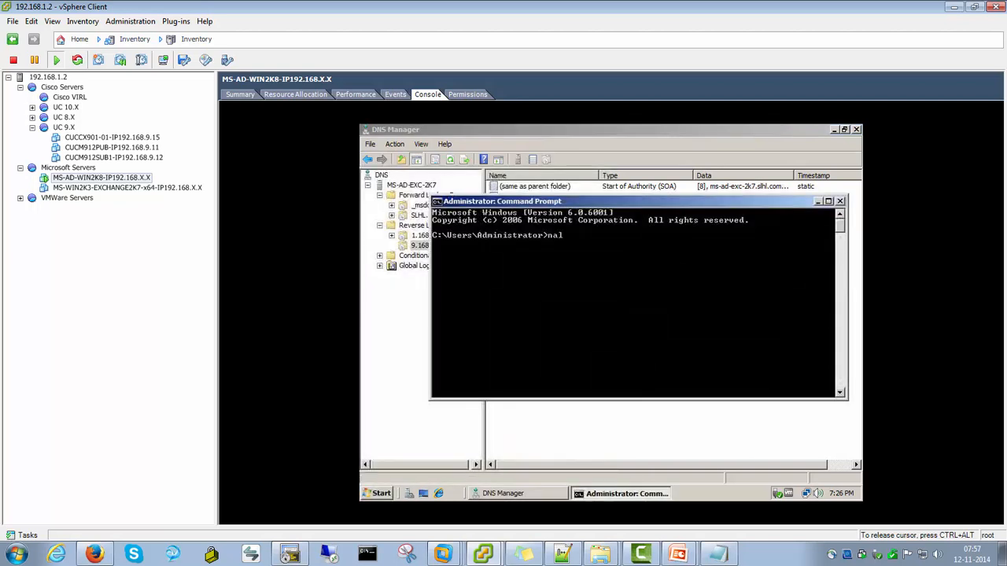
text(ookup 192.168.9.89)
key(Return)
key(Up)
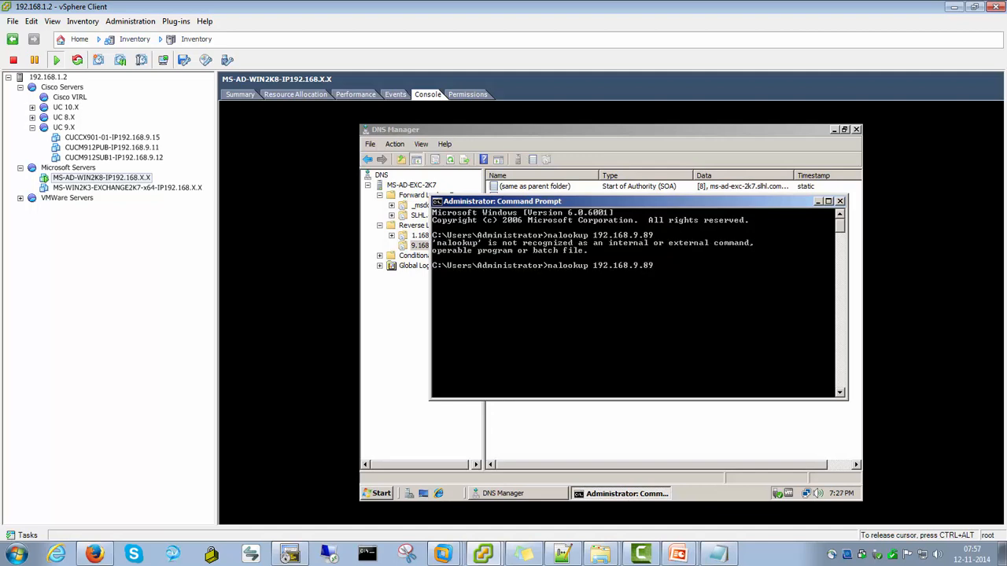
key(Left)
key(Left)
key(Left)
key(Left)
key(Left)
key(Left)
key(Left)
key(Left)
key(Left)
key(Left)
key(Left)
key(Left)
key(Left)
key(Left)
key(Left)
key(Left)
key(Left)
key(Left)
key(Left)
key(BackSpace)
text(s)
key(Return)
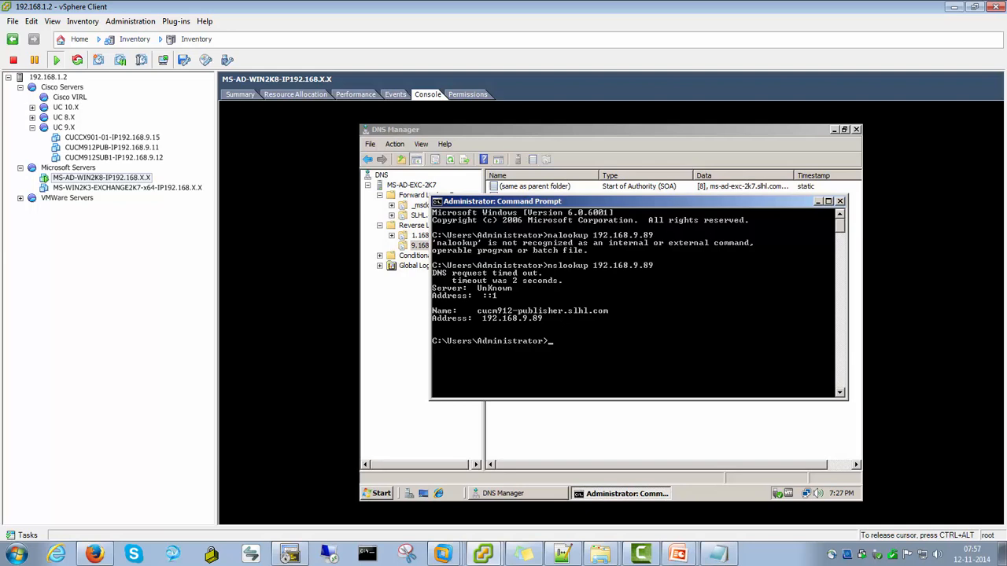
Run nslookup 192.168.1.15 in the command prompt
text(nslookup 192.168.1.15)
key(Return)
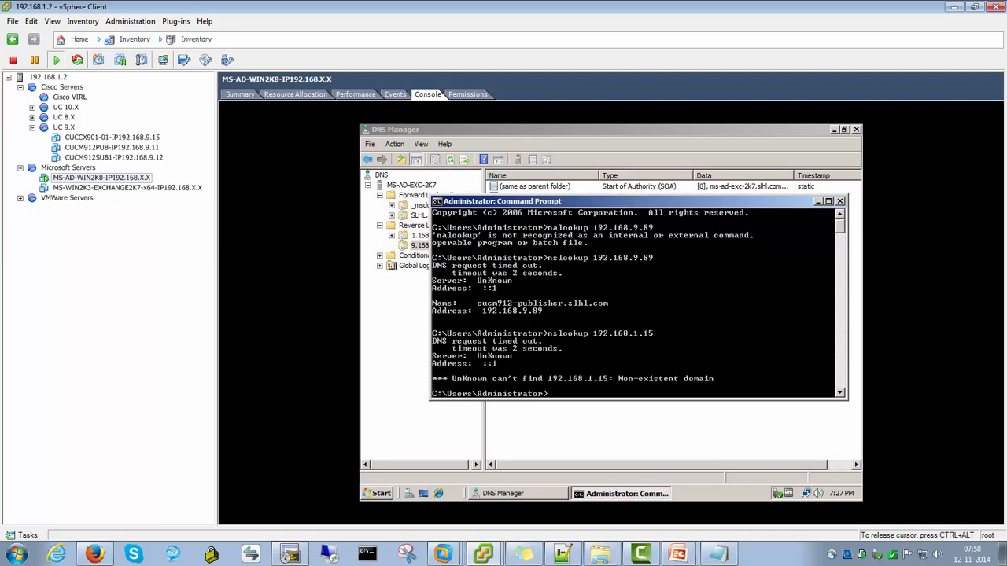
Run nslookup 192.168.9.15 in the command prompt by editing the previous command
key(Up)
key(BackSpace)
text(92.168.9.15)
key(Return)
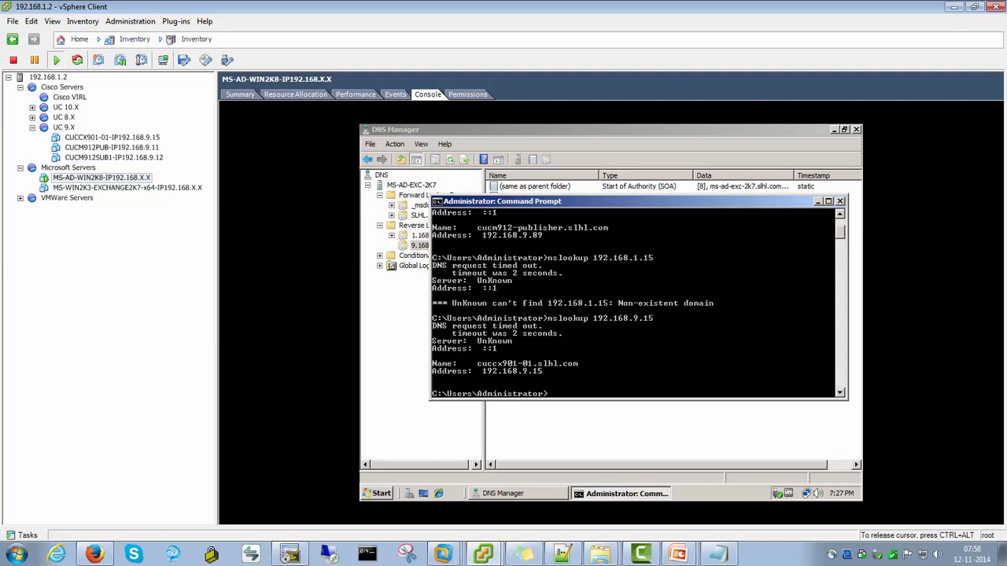
Run nslookup cuccx901-01 in the command prompt to check the forward lookup
text(nslookup cuccx901-01)
key(Return)
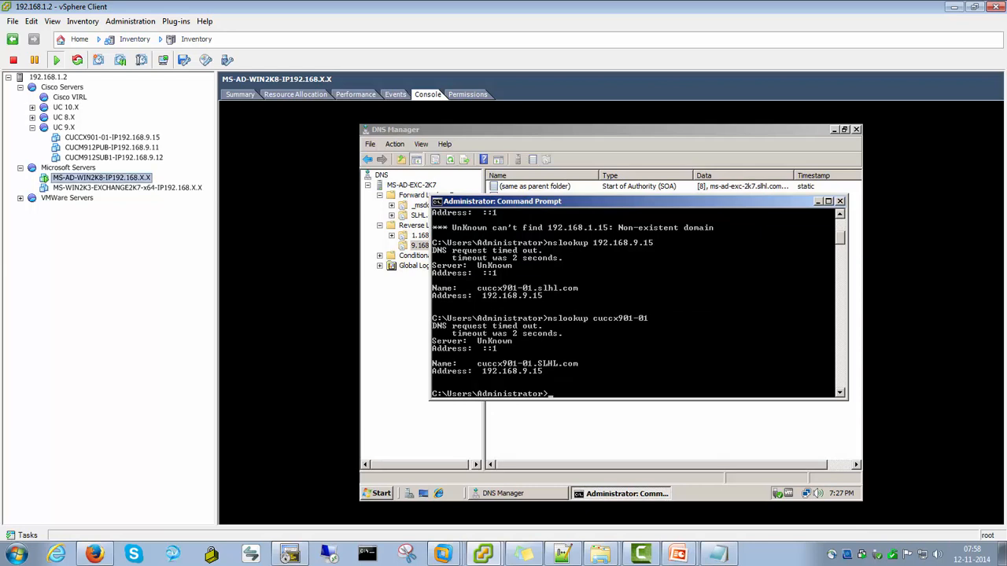
click(678, 555)
click(677, 525)
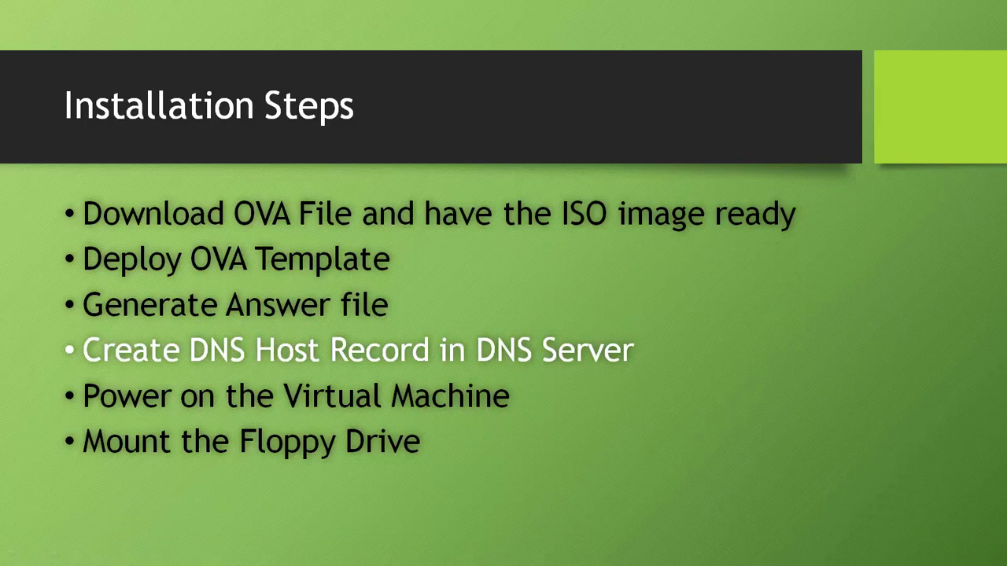
key(Right)
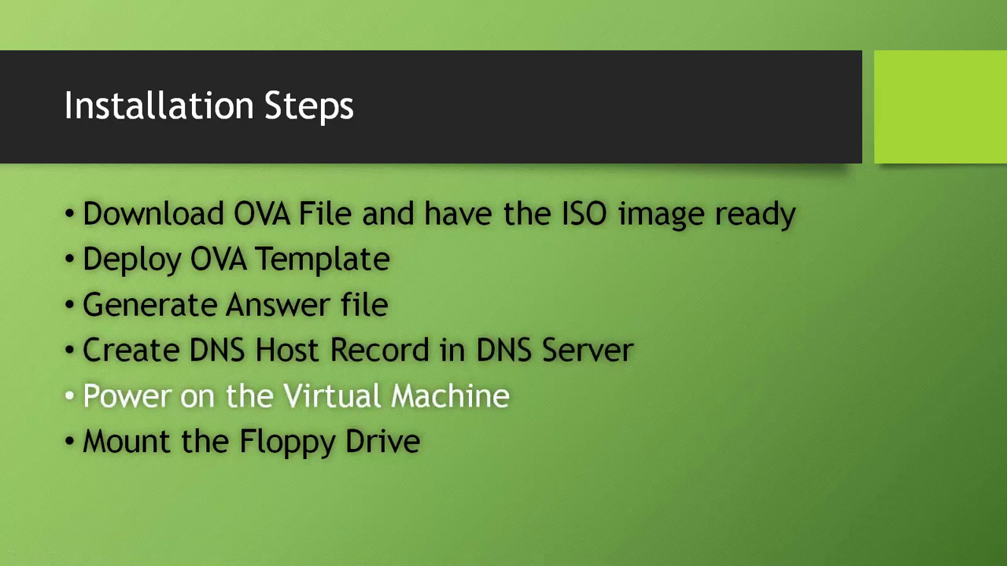
key(alt+Tab)
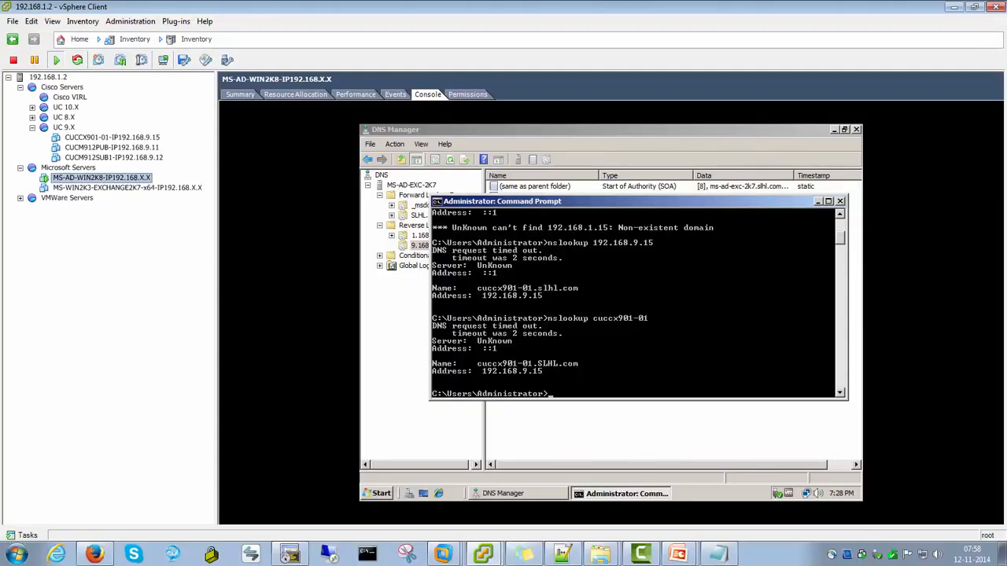
Power on the CUCCX901-01-IP192.168.9.15 virtual machine
click(111, 138)
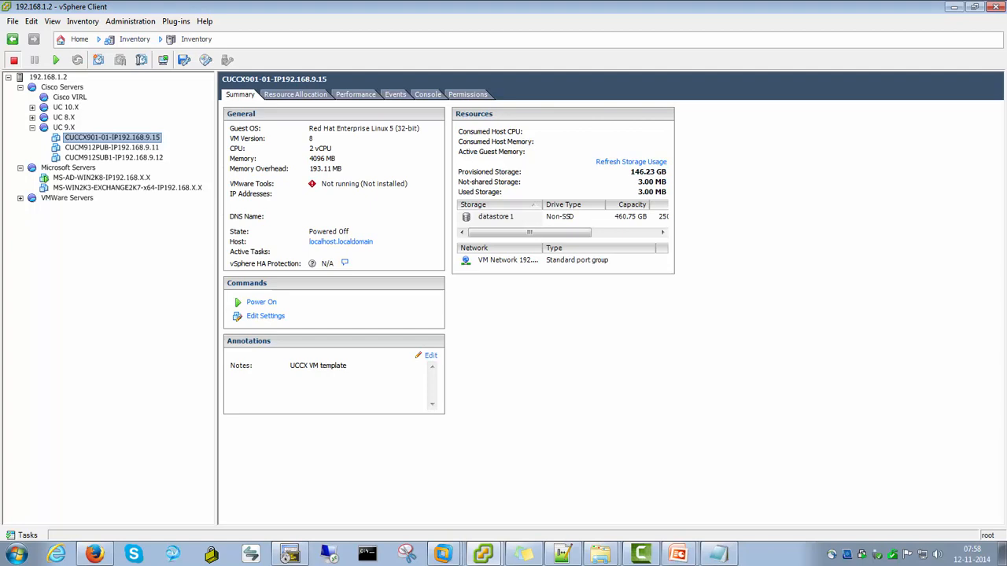
key(alt+Tab)
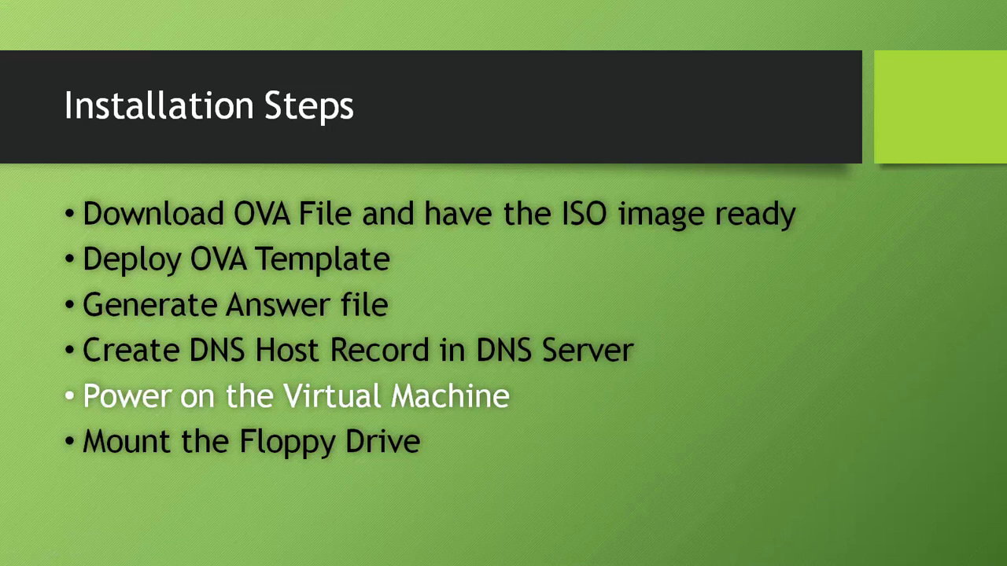
key(Right)
key(alt+Tab)
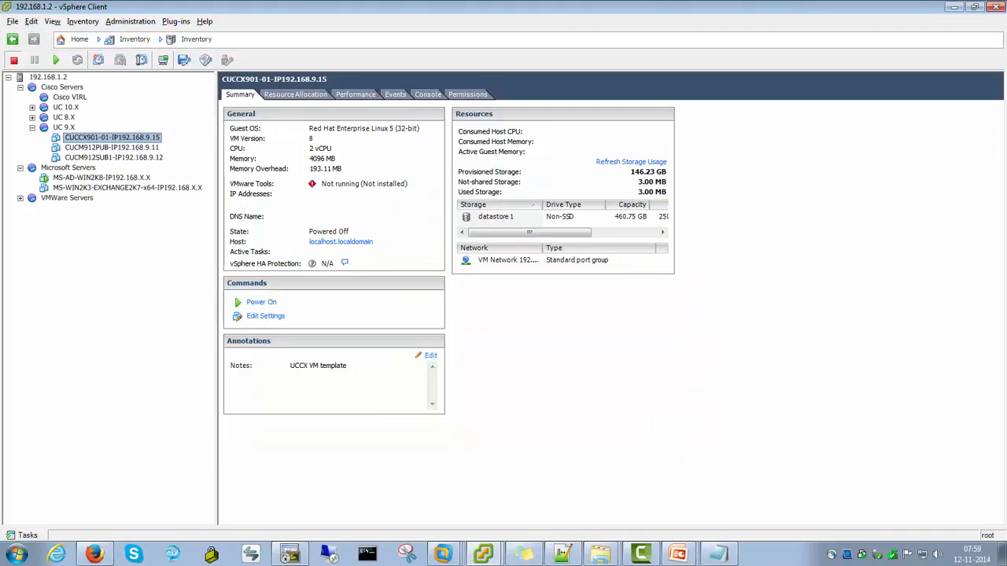
key(ctrl+b)
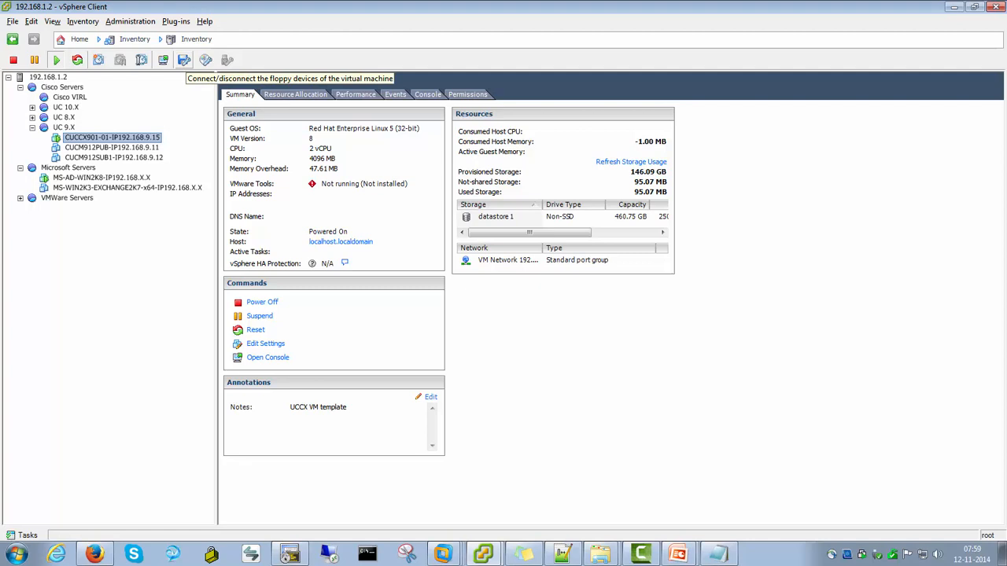
Connect the VM's Floppy drive 1 to the CUCCX-901-01 floppy image in datastore 1's Answer File folder
click(163, 60)
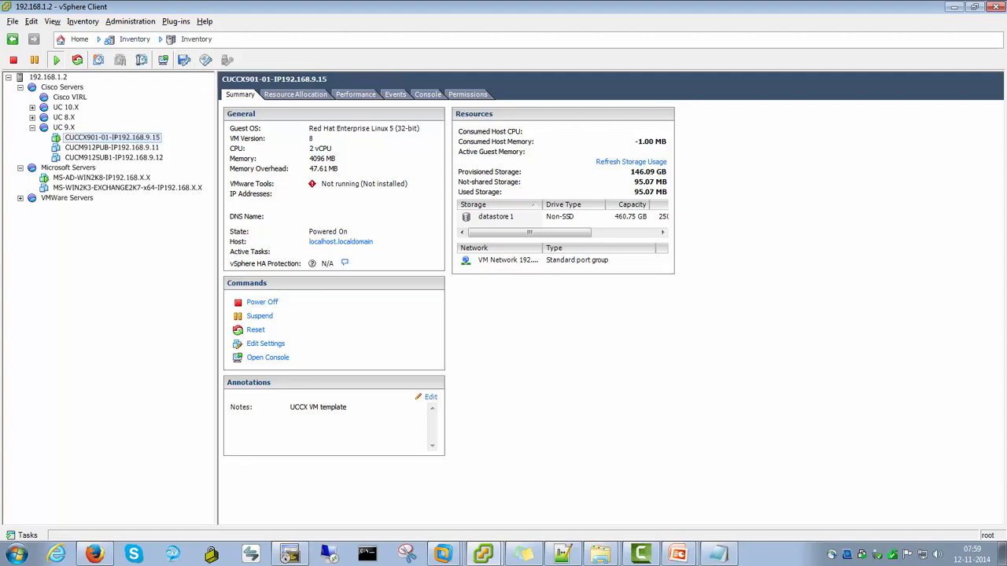
click(183, 60)
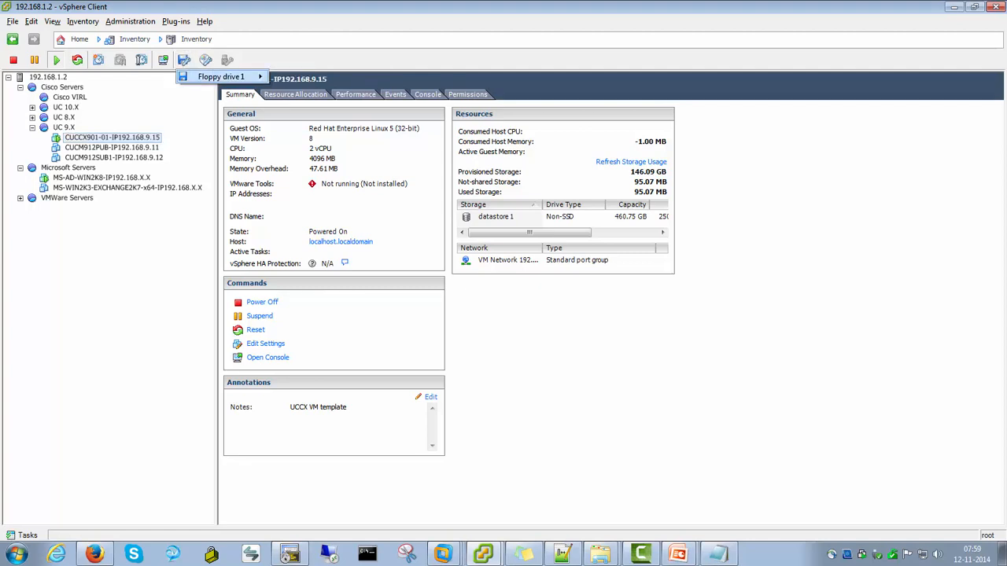
mouse_move(221, 77)
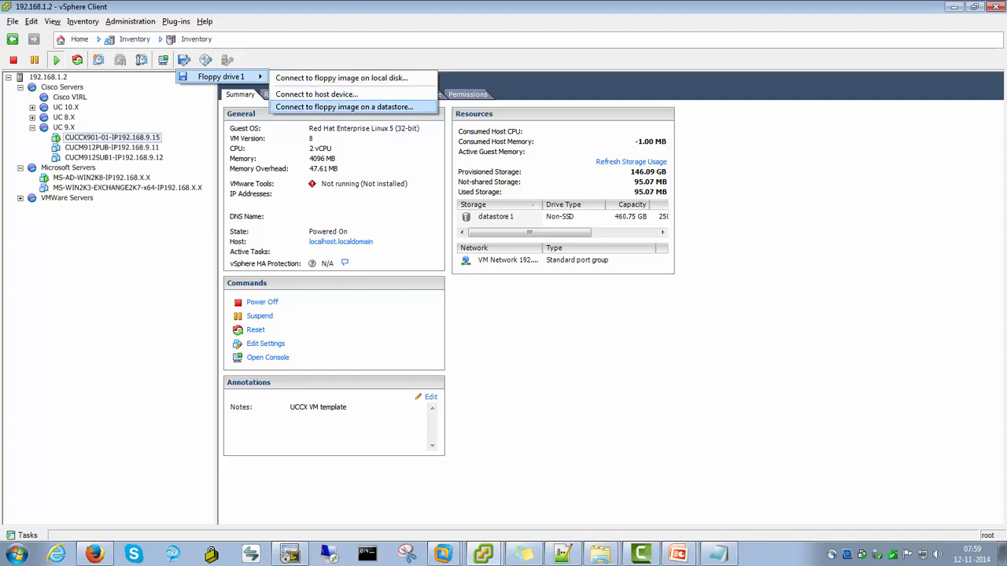
click(344, 107)
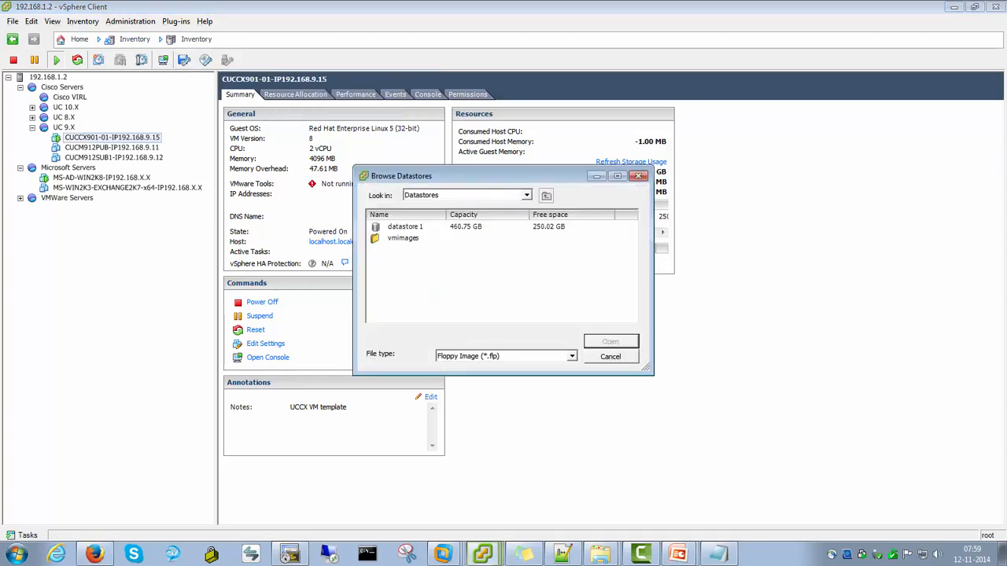
click(405, 227)
double_click(405, 227)
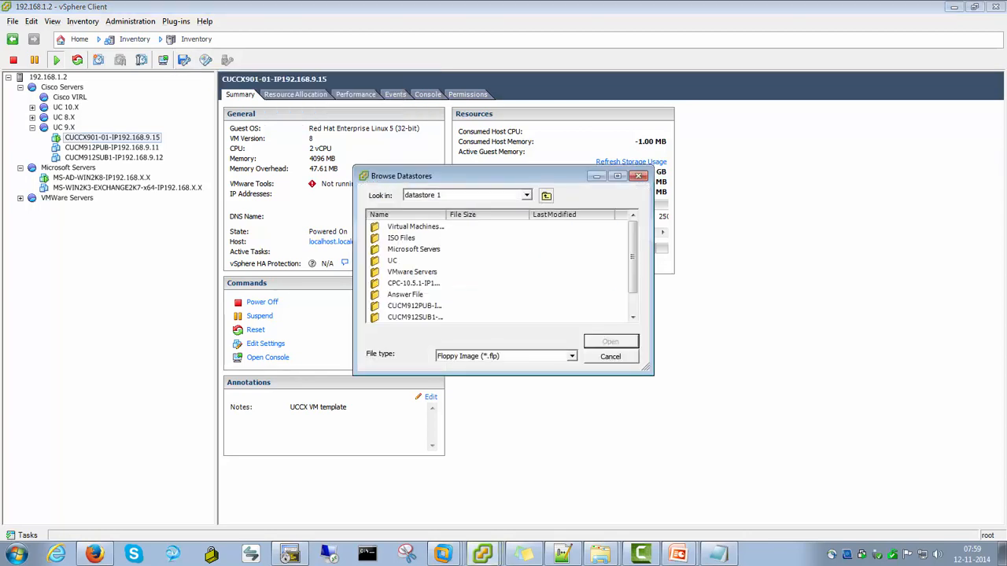
double_click(404, 295)
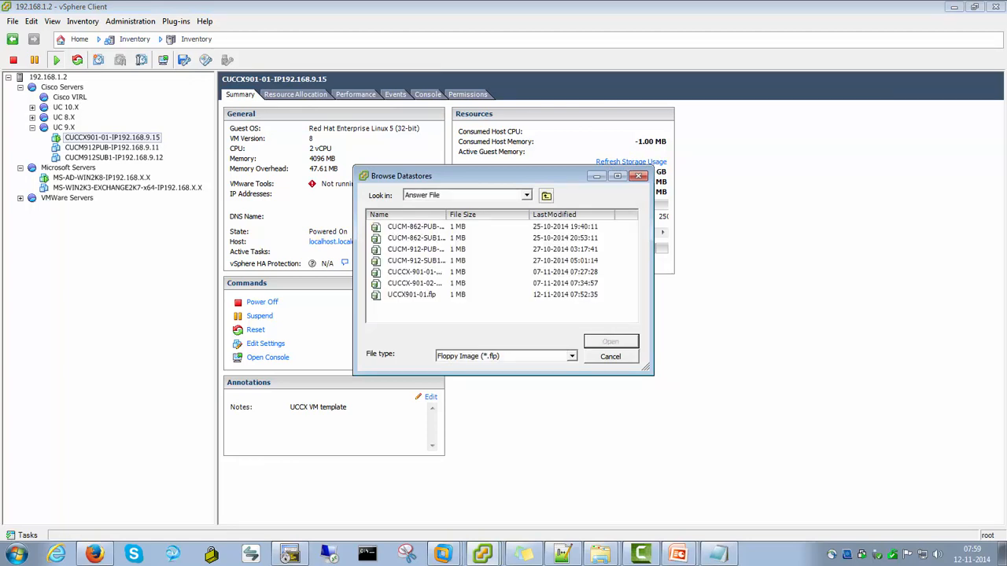
click(415, 273)
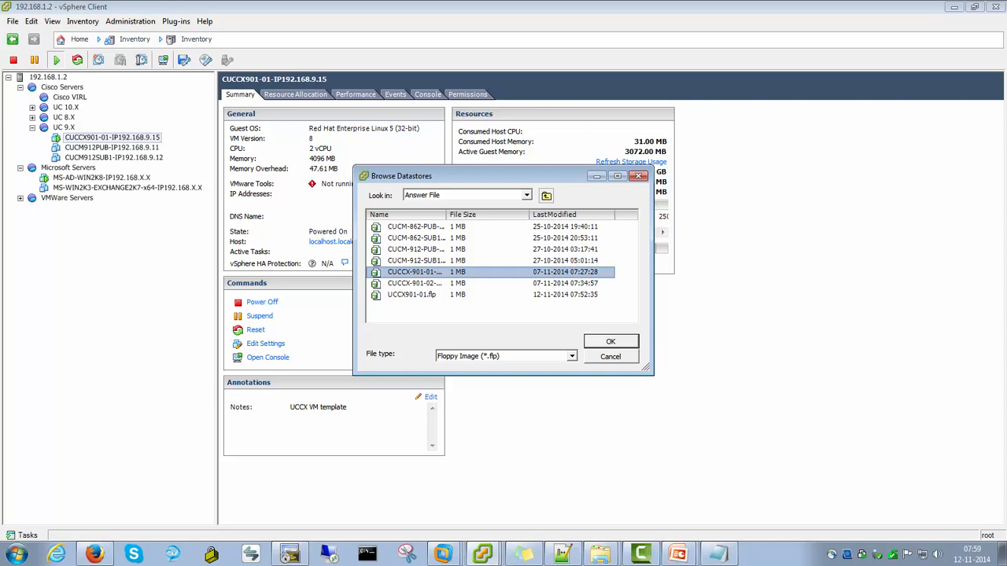
click(610, 341)
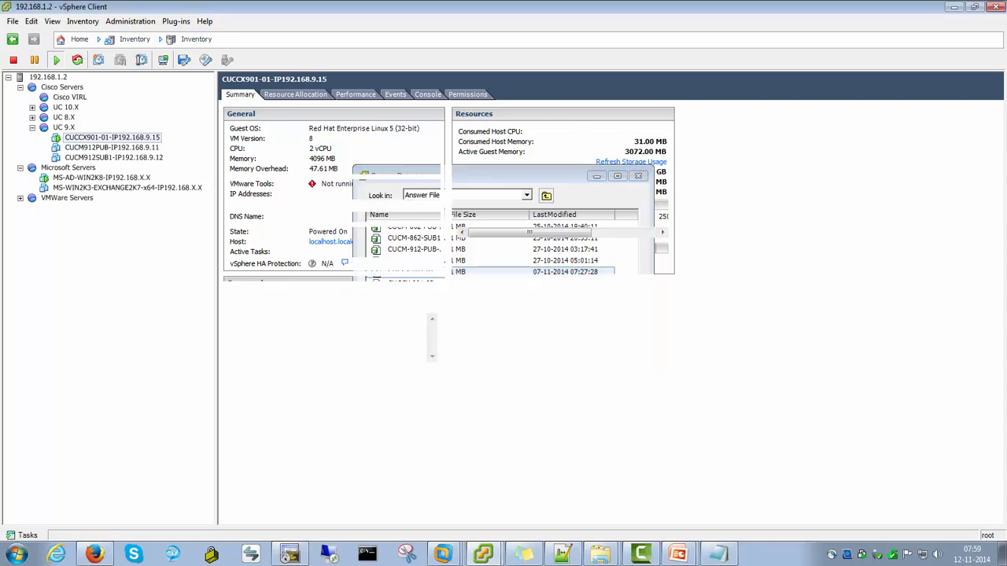
Open the VM console and decline the media check before installation
click(427, 95)
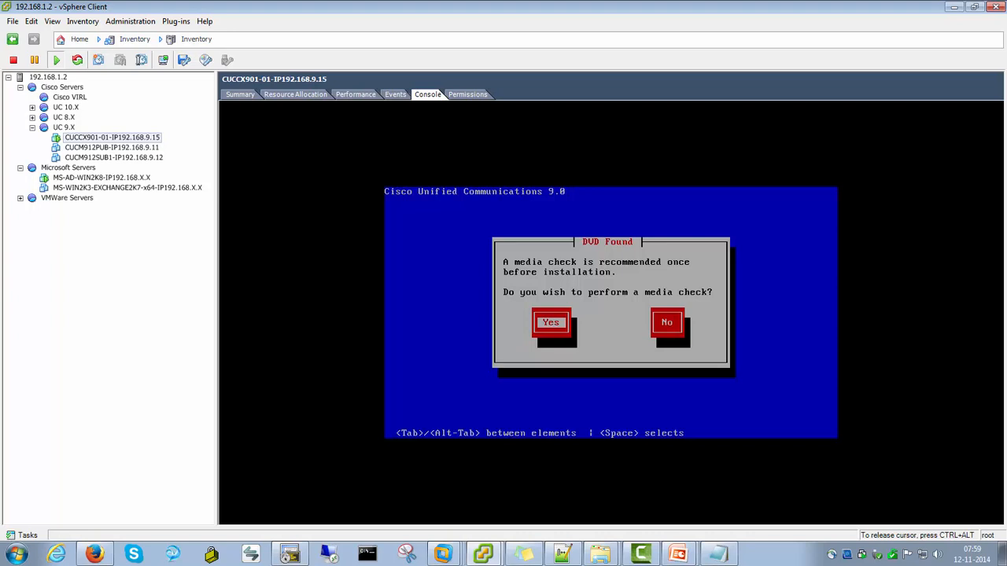
key(Tab)
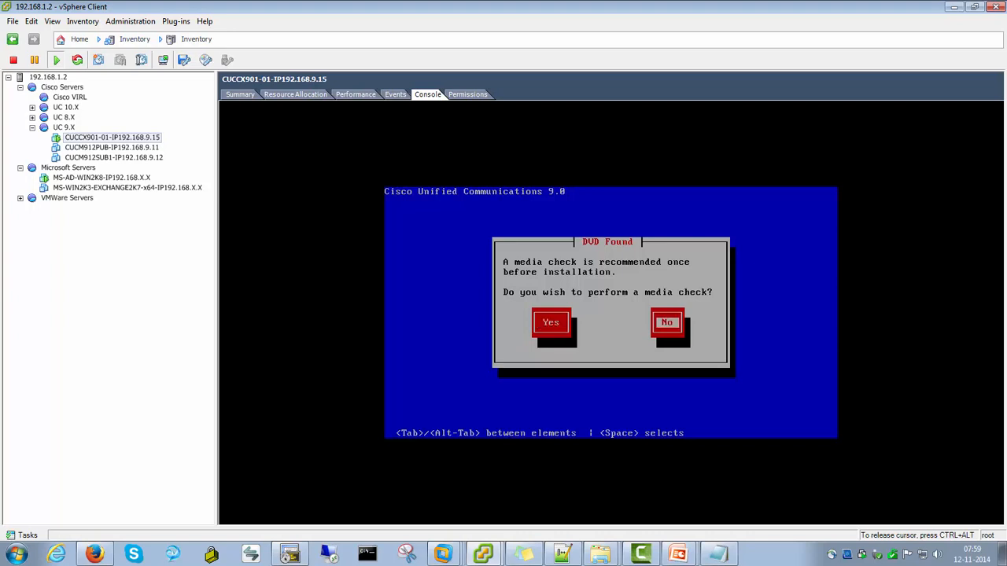
key(Return)
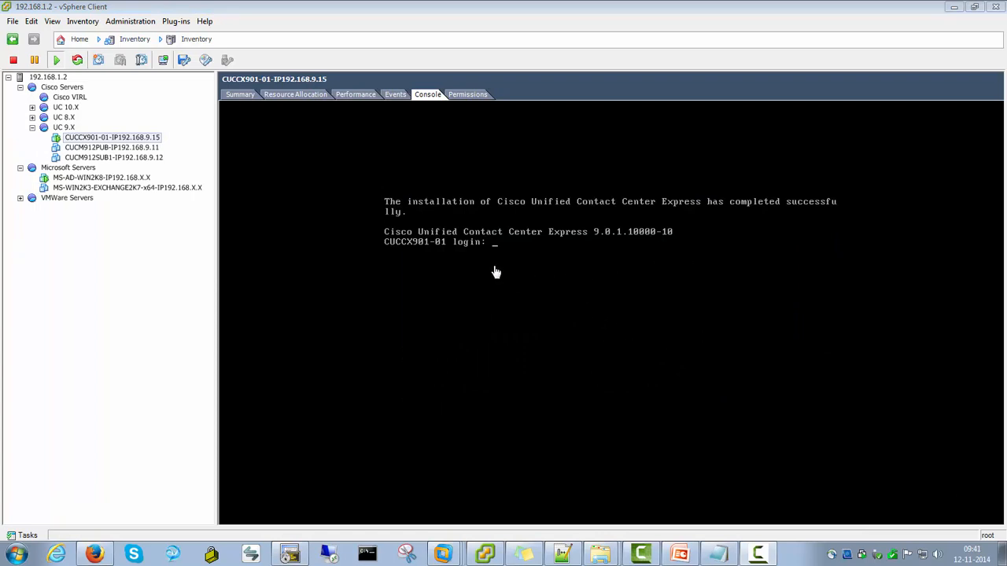
Log in to the CUCCX901-01 console as admin with the administrator password
click(516, 266)
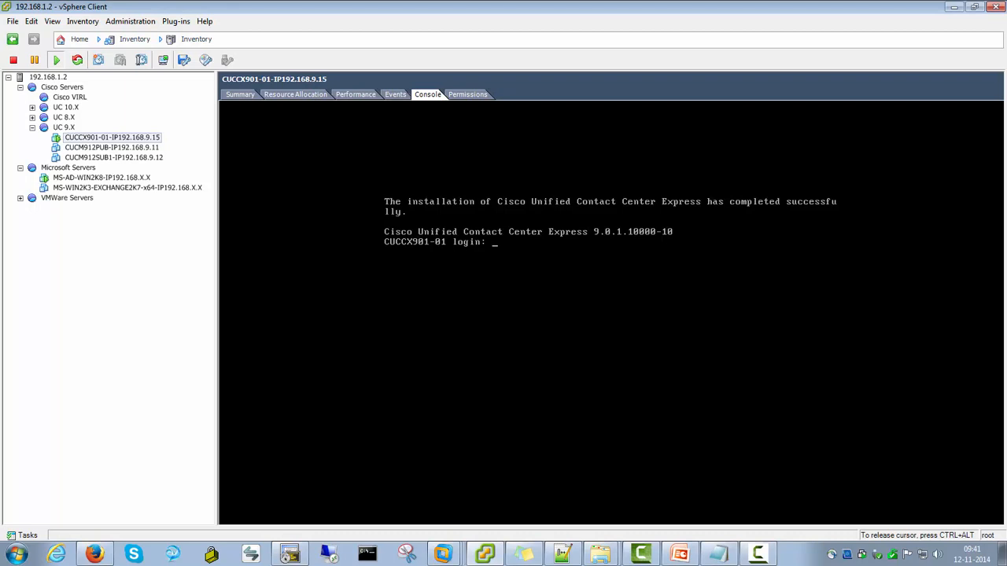
text(admin)
key(Return)
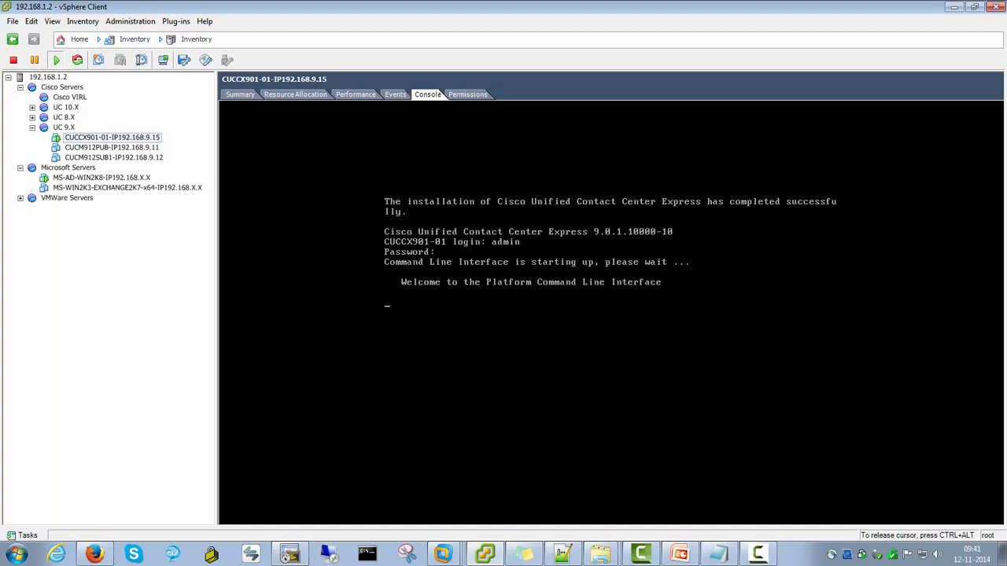
Run show status in the platform command line interface
text(show status)
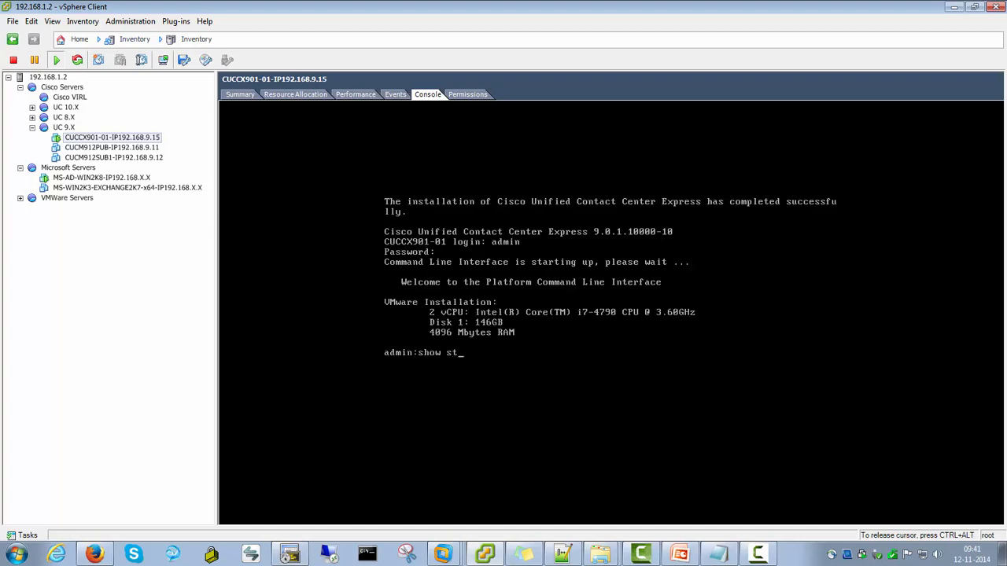